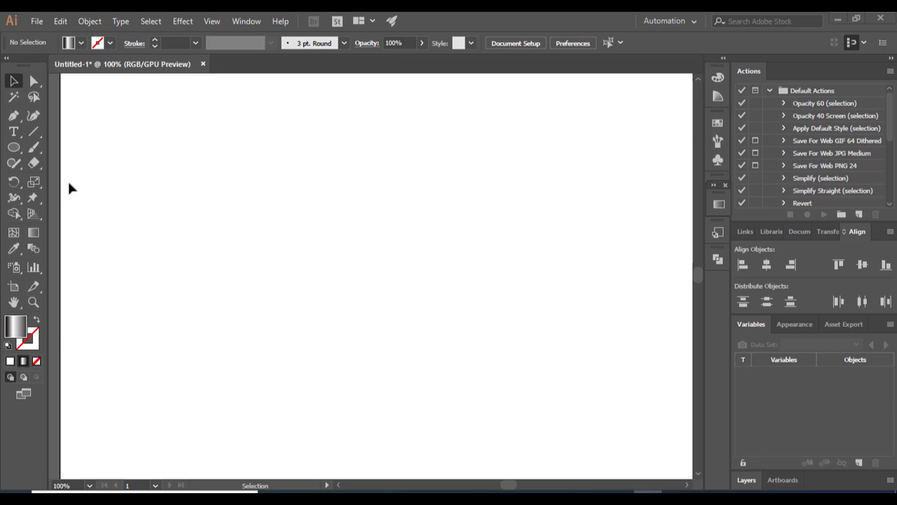
Draw a gradient-filled star with the Star Tool and move it down and right.
left_click_drag(13, 147, 67, 211)
left_click_drag(283, 176, 331, 252)
key("v")
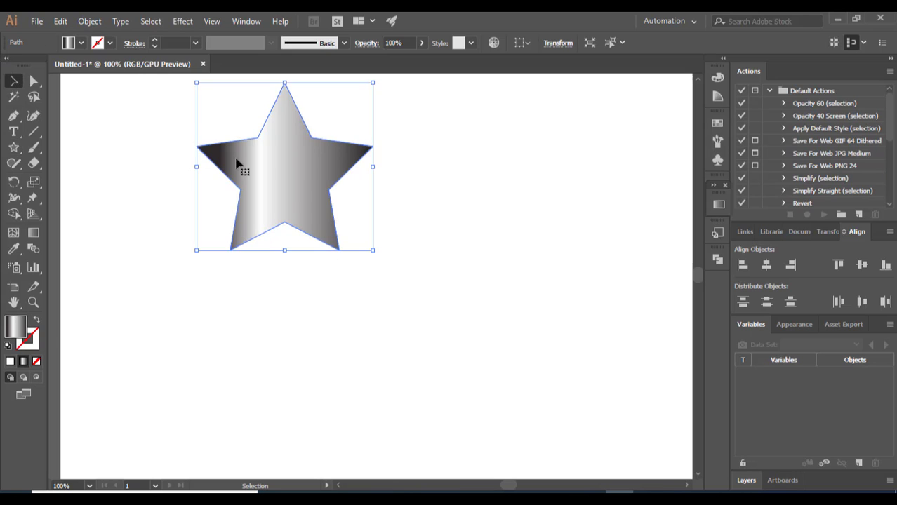
mouse_move(236, 164)
left_mouse_down()
mouse_move(286, 224)
mouse_move(255, 240)
left_mouse_up()
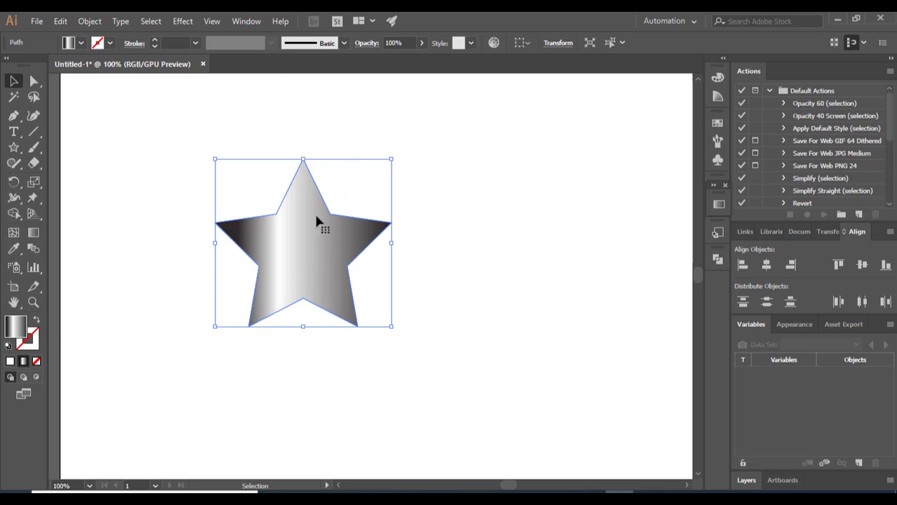
Pull the star's top anchor upward into a taller peak, then reposition the star.
left_click(34, 81)
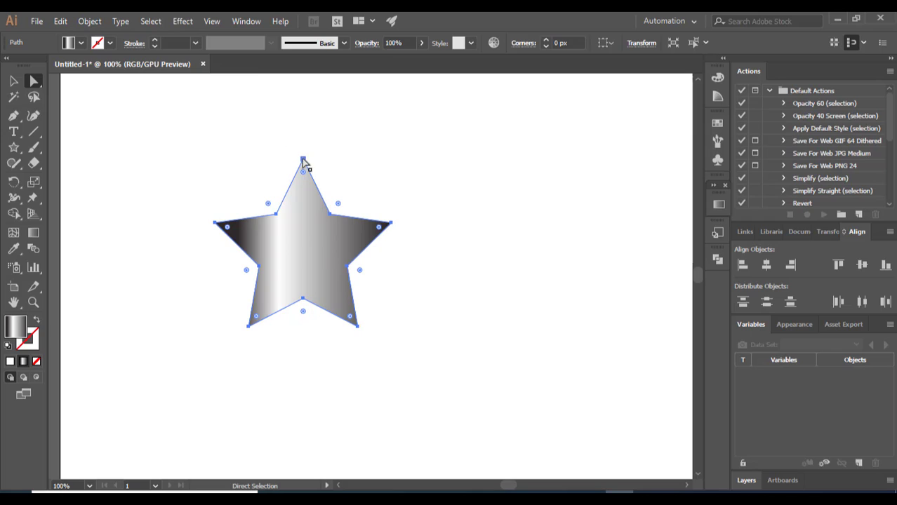
left_click_drag(303, 160, 303, 110)
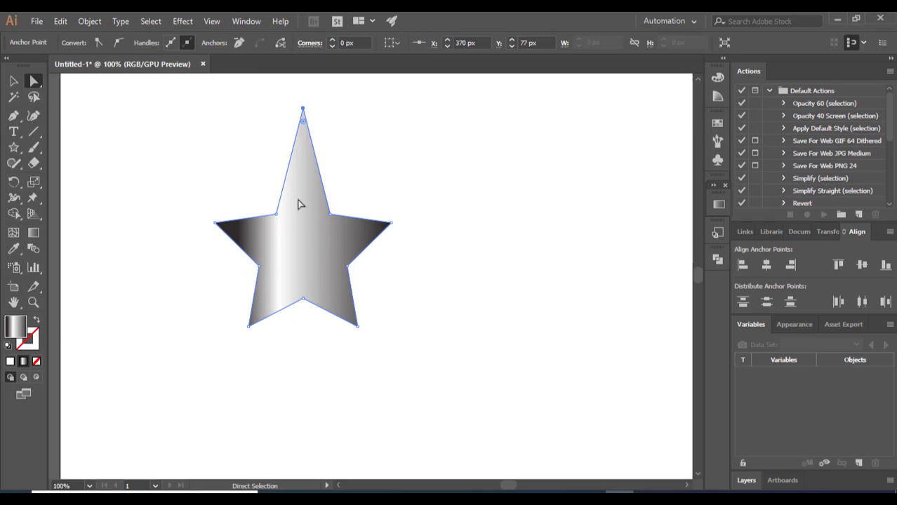
left_click(14, 81)
left_click_drag(265, 222, 357, 263)
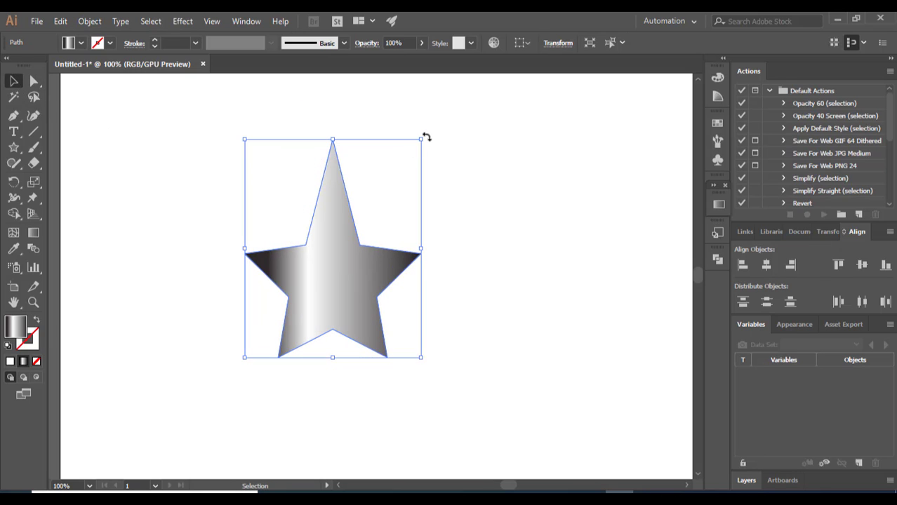
Draw a vertical line from the star's top point down to its bottom inner notch.
left_click(470, 161)
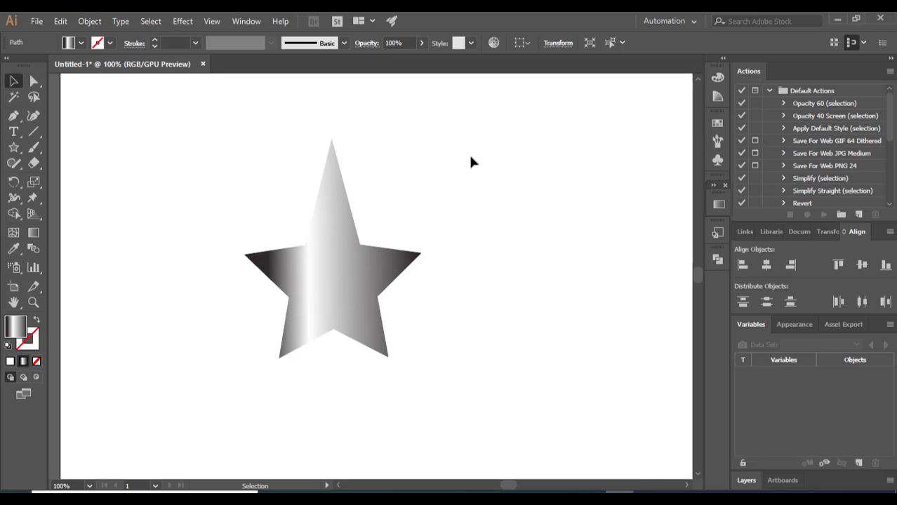
left_click(344, 179)
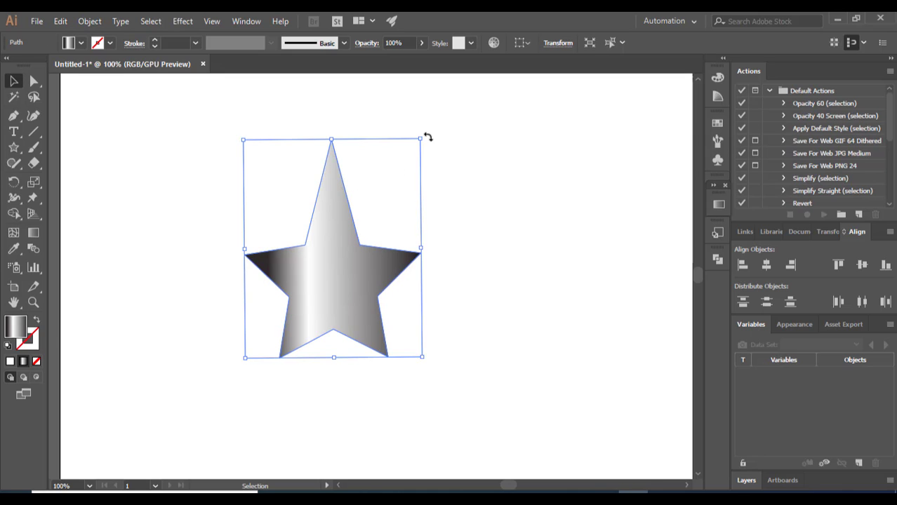
left_click(433, 140)
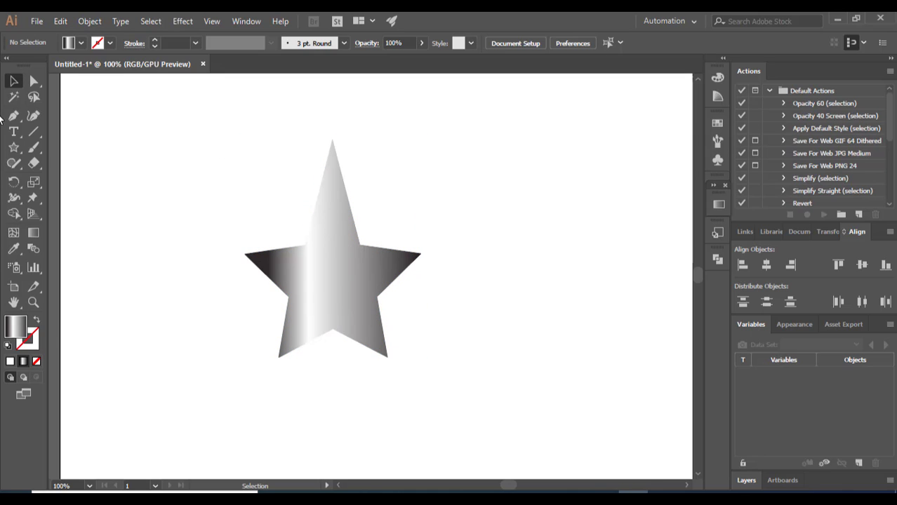
left_click(33, 132)
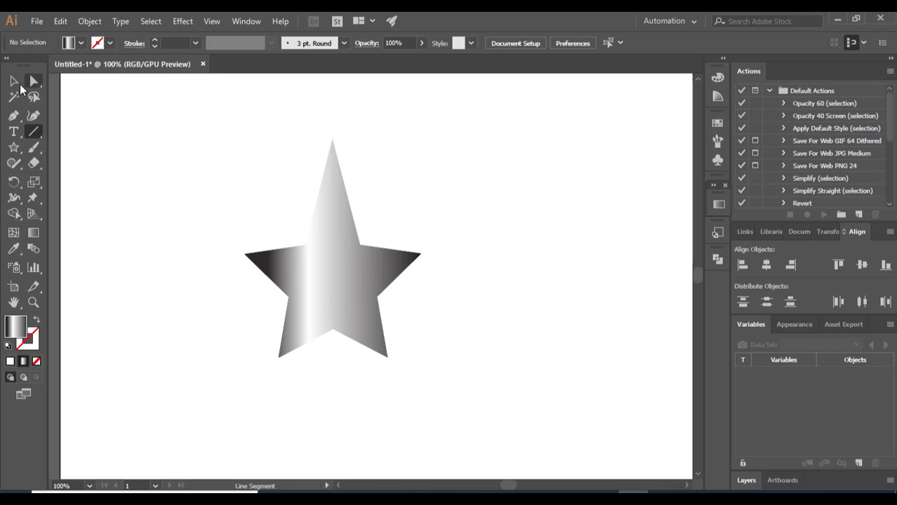
left_click(14, 81)
left_click(351, 172)
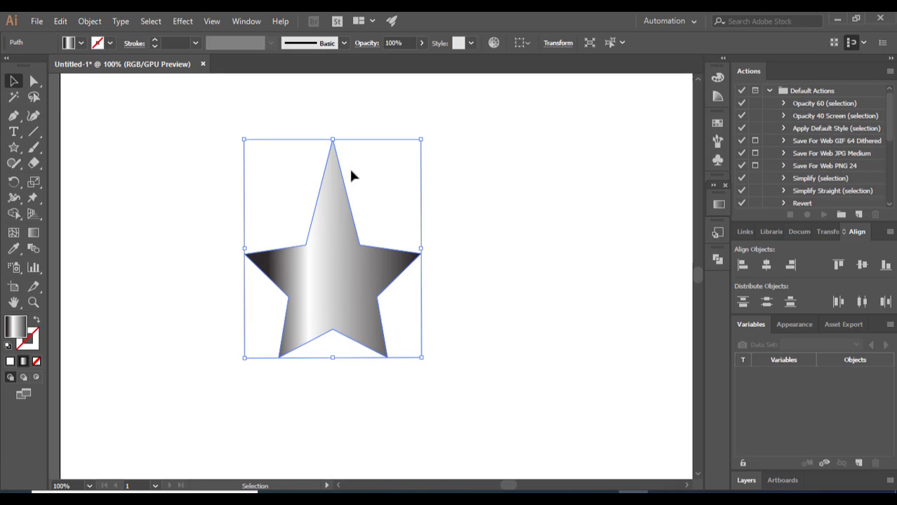
left_click(33, 132)
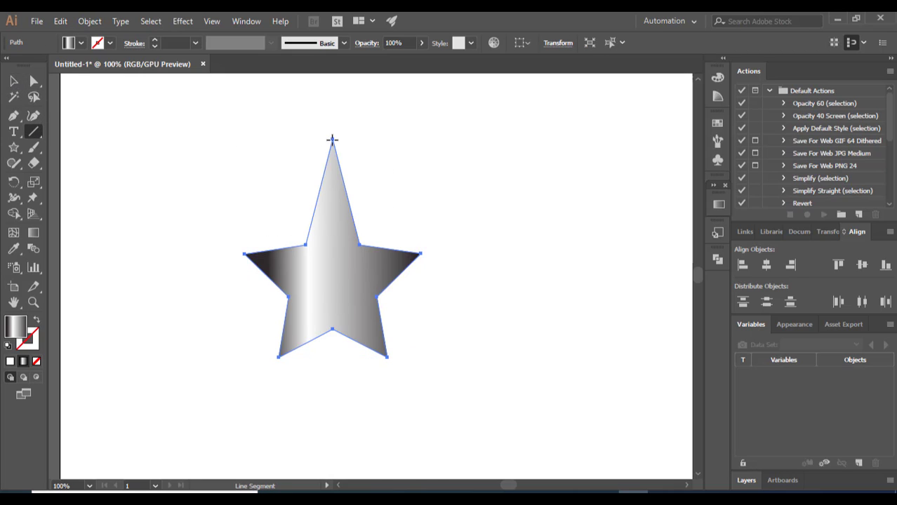
left_click_drag(332, 140, 333, 330)
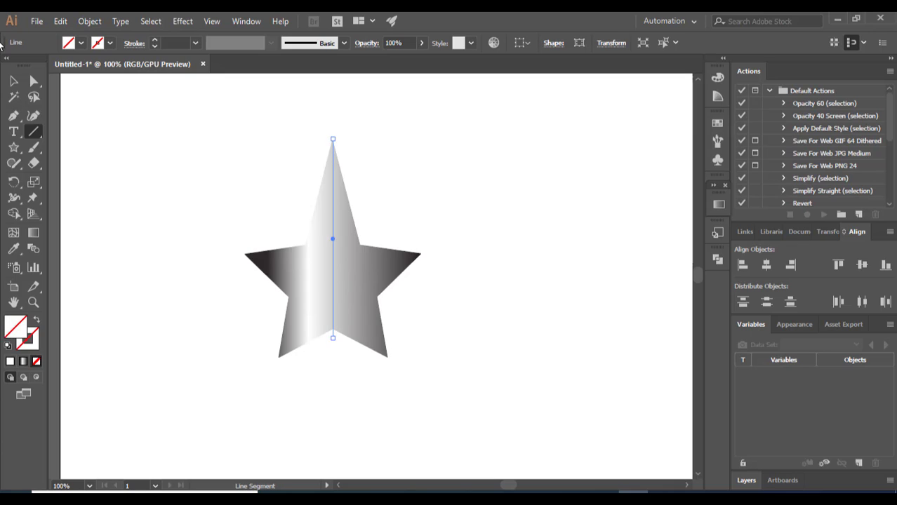
left_click(13, 81)
Divide the star and line with Pathfinder Divide, then ungroup the pieces.
key("ctrl+a")
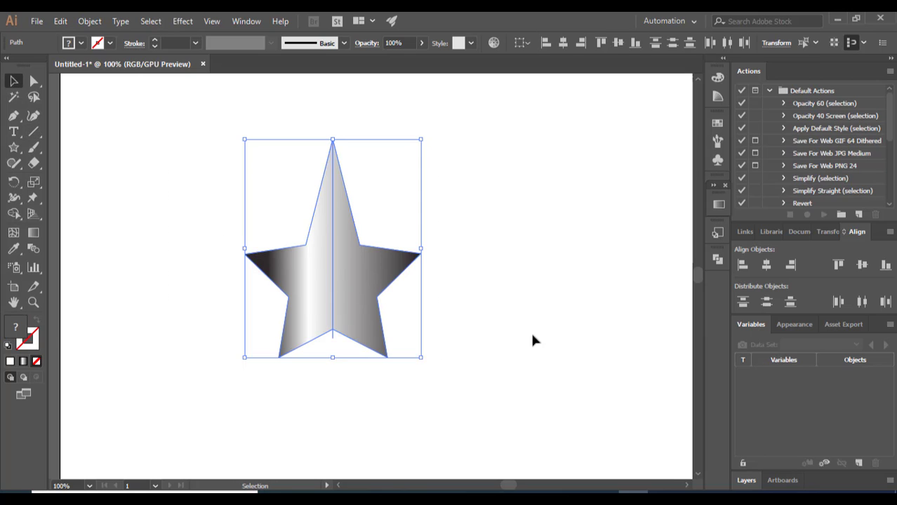
left_click(718, 259)
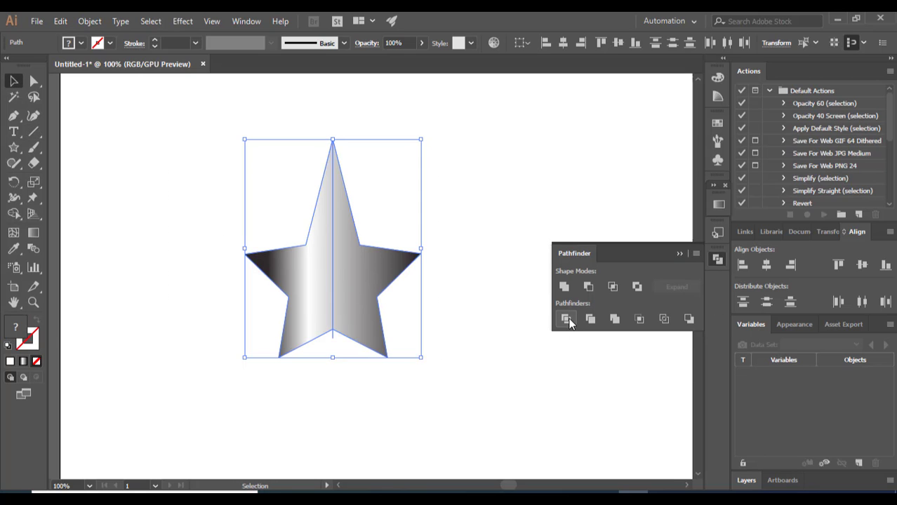
left_click(589, 317)
right_click(275, 181)
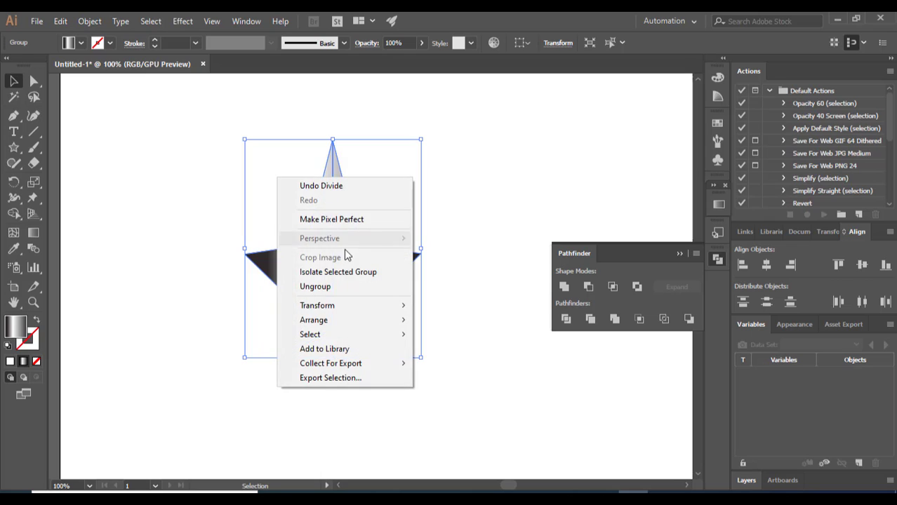
left_click(323, 286)
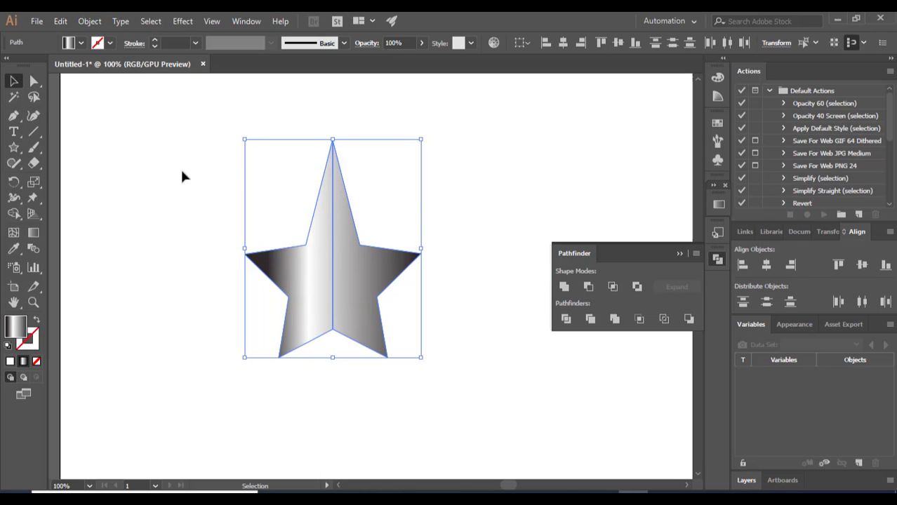
Nudge the star's left half two steps to the left.
left_click(151, 172)
left_click(300, 263)
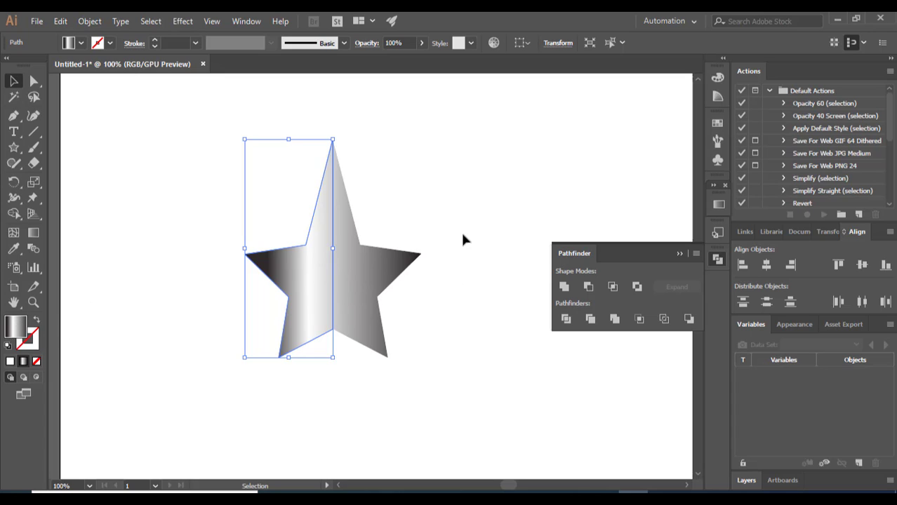
left_click(678, 252)
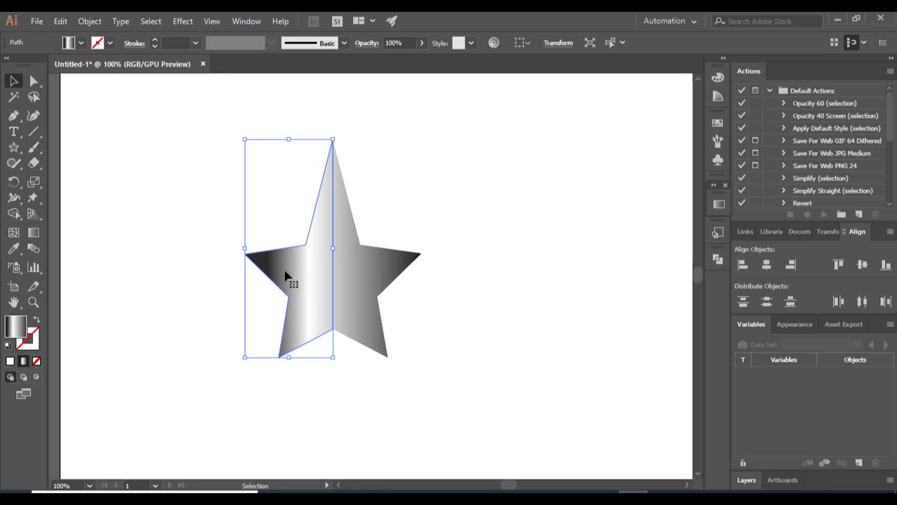
key("Left")
key("Left")
key("Left")
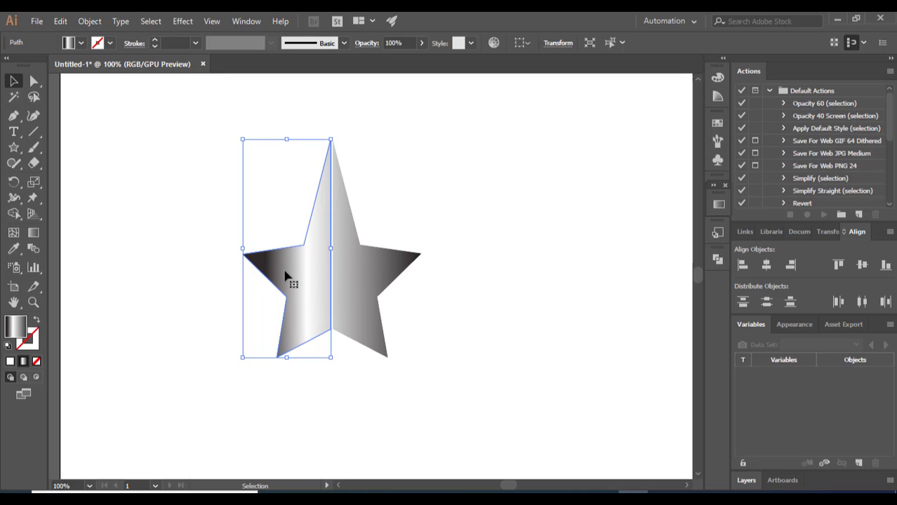
key("Left")
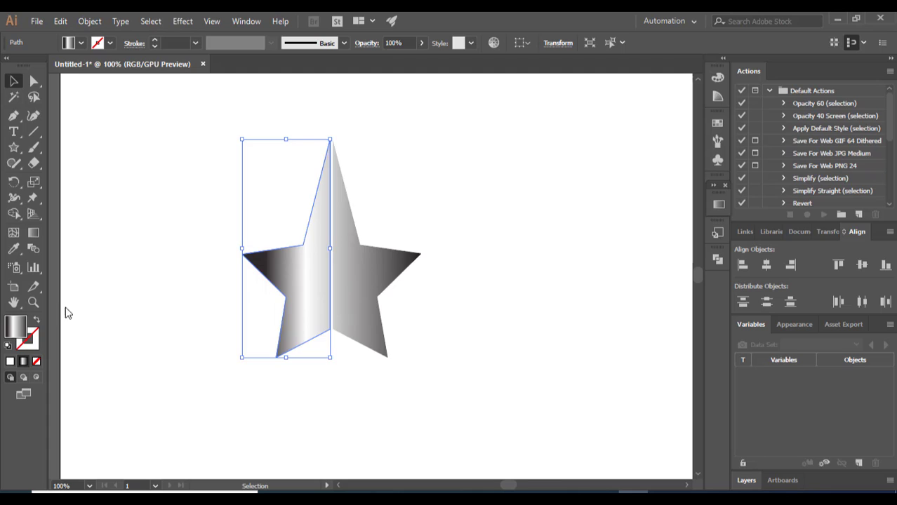
Fill the left star half with navy blue #041754.
double_click(16, 325)
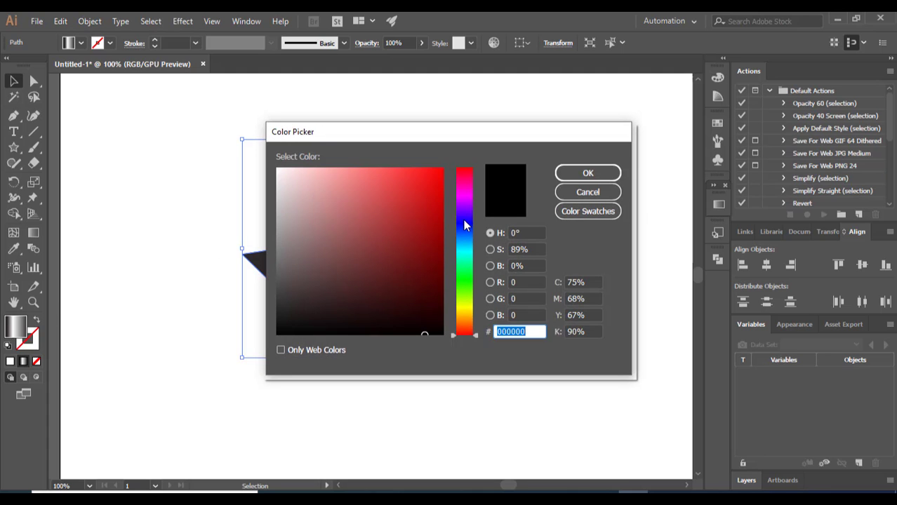
left_click_drag(463, 220, 463, 229)
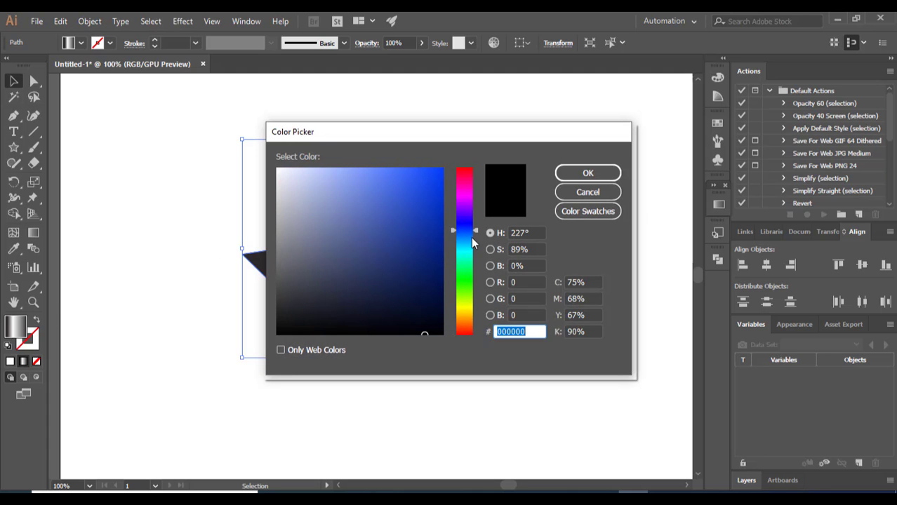
left_click(436, 280)
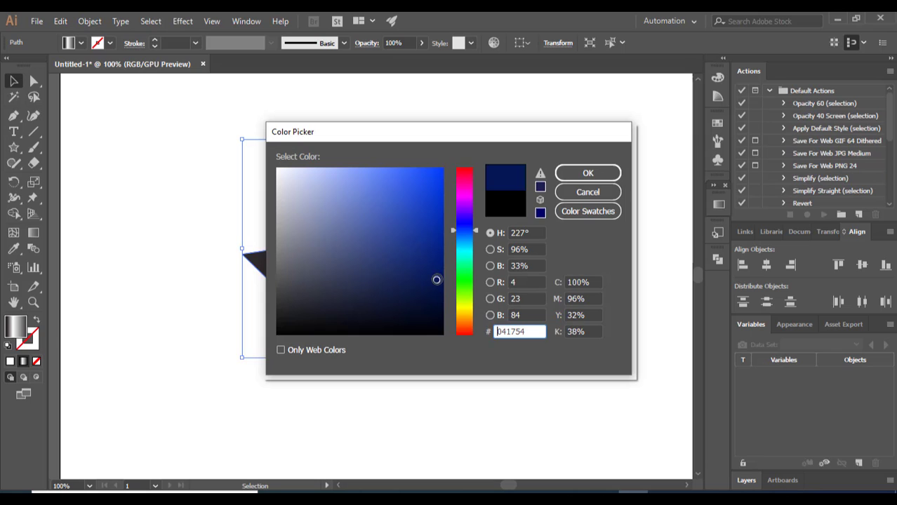
left_click(565, 176)
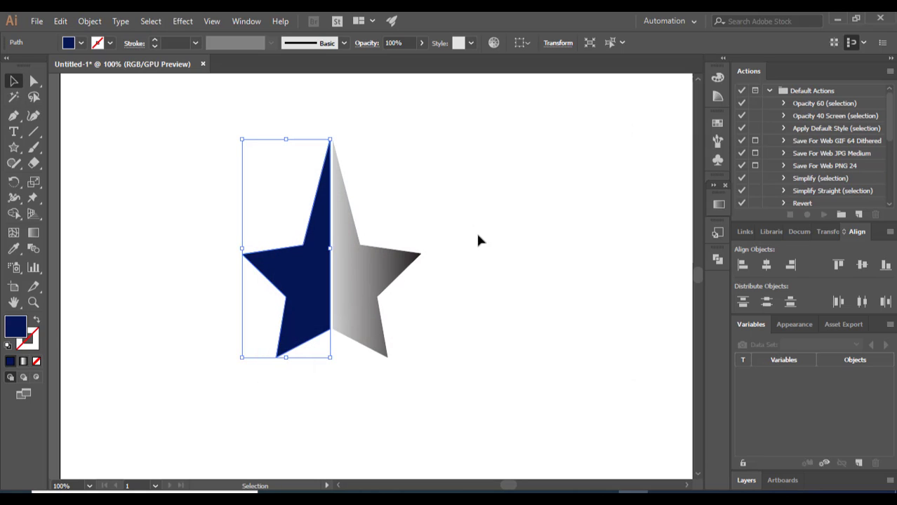
Fill the right star half with orange #F27606.
left_click(356, 271)
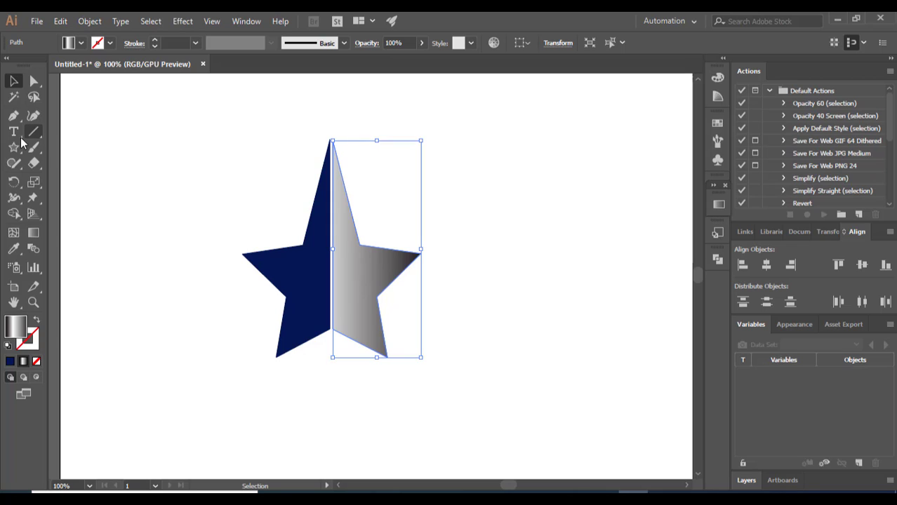
double_click(19, 329)
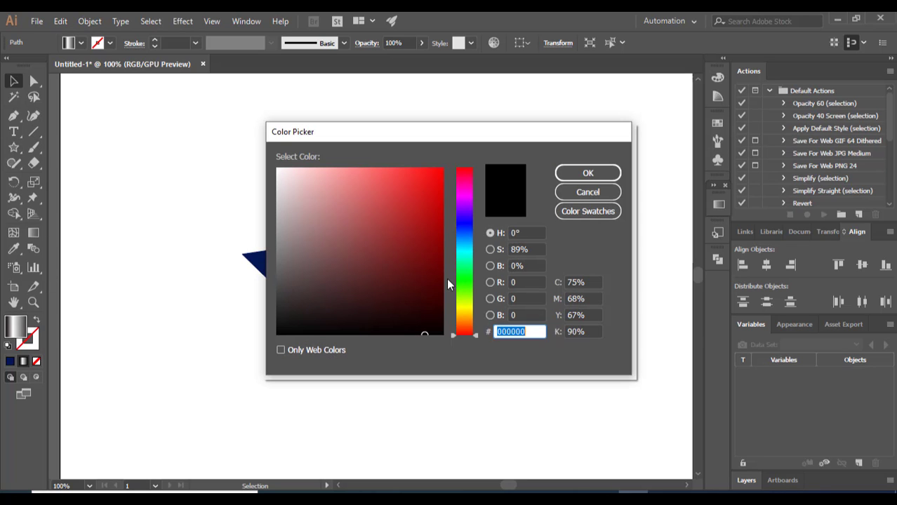
left_click(457, 314)
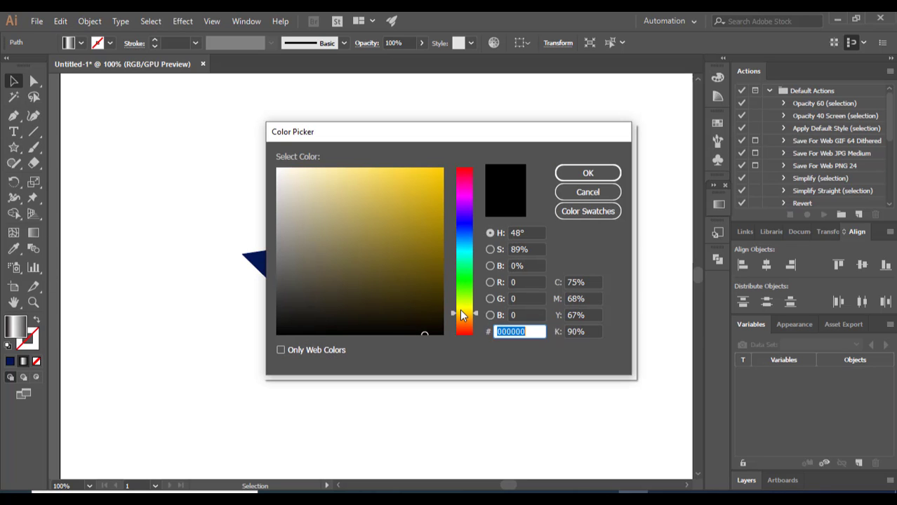
left_click_drag(462, 315, 461, 324)
left_click(440, 176)
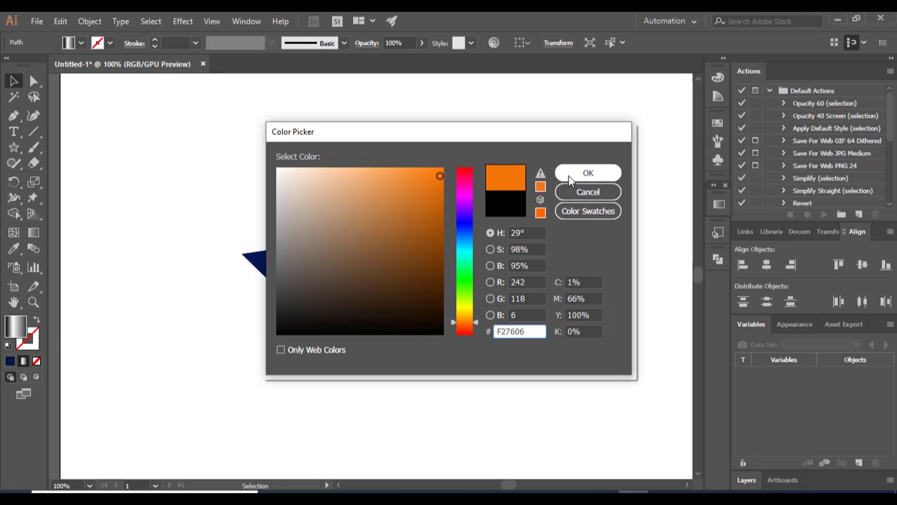
left_click(587, 173)
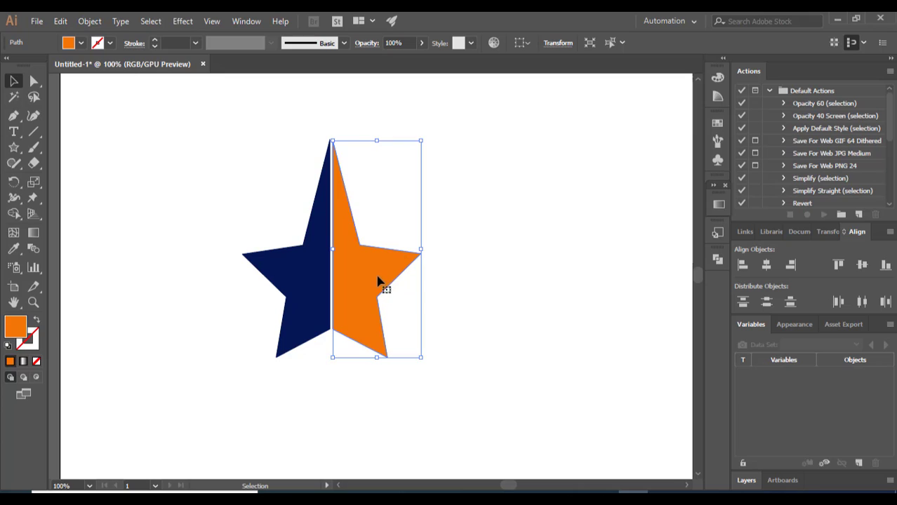
left_click(484, 280)
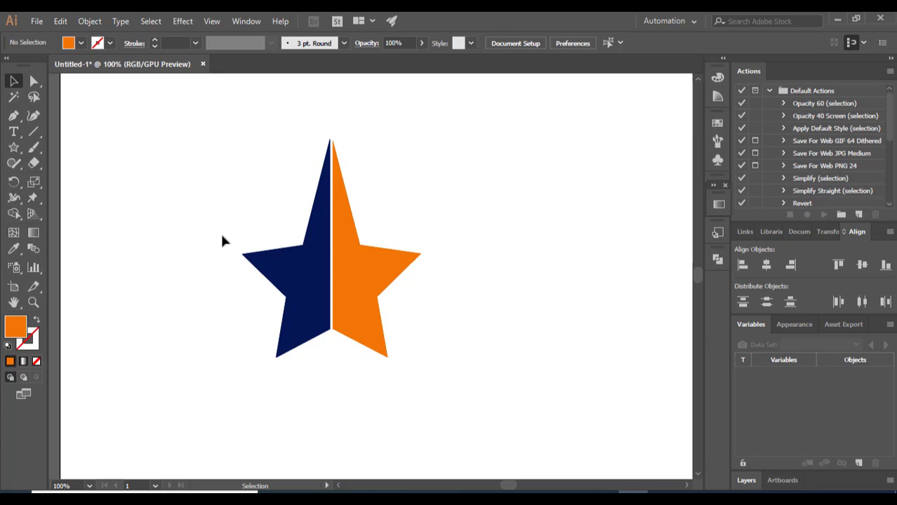
Zoom in on the star and discard an accidental tiny line.
left_click(33, 132)
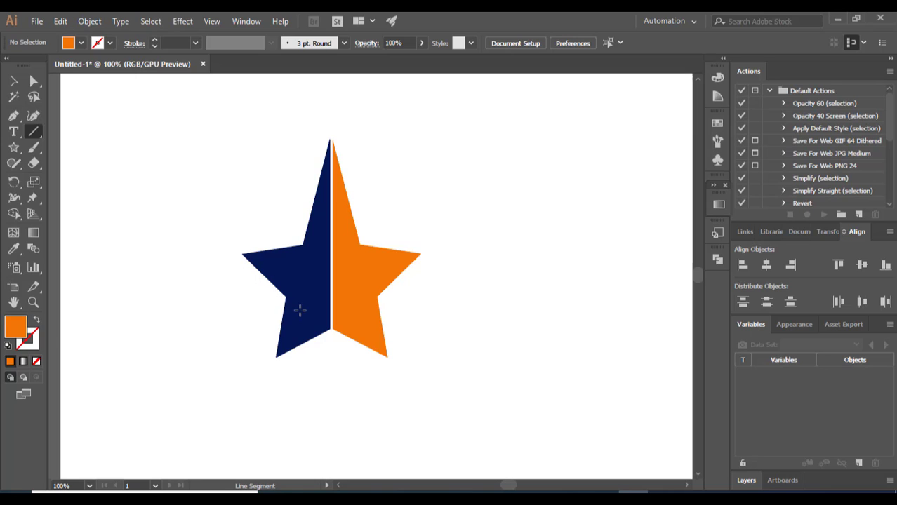
key("ctrl+equal")
key("ctrl+equal")
key("ctrl+equal")
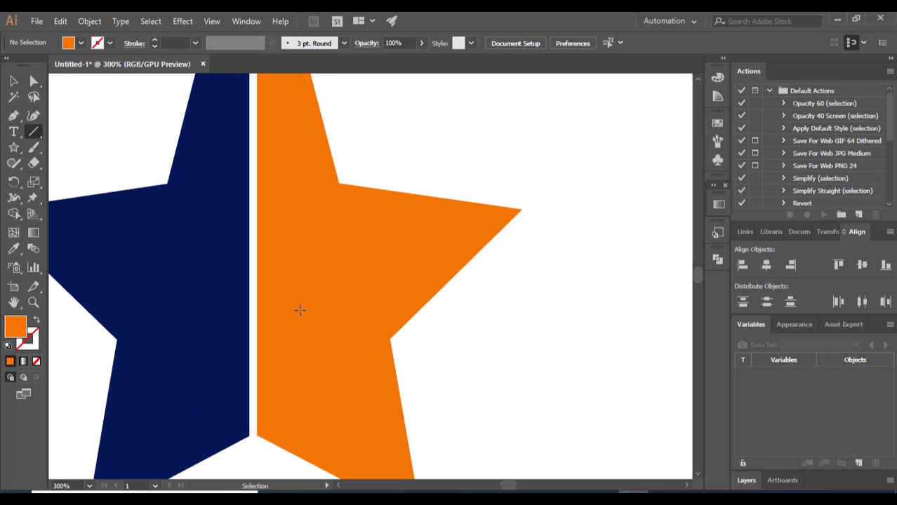
key("ctrl+equal")
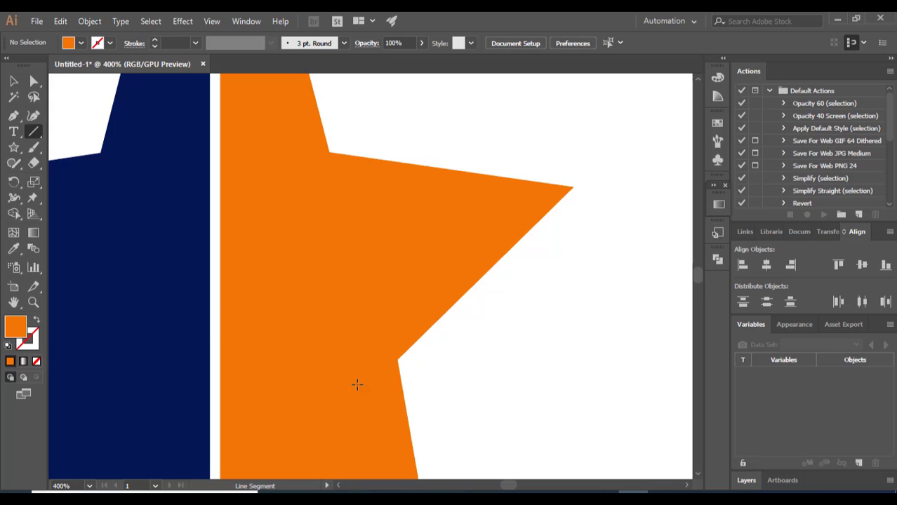
left_click(352, 393)
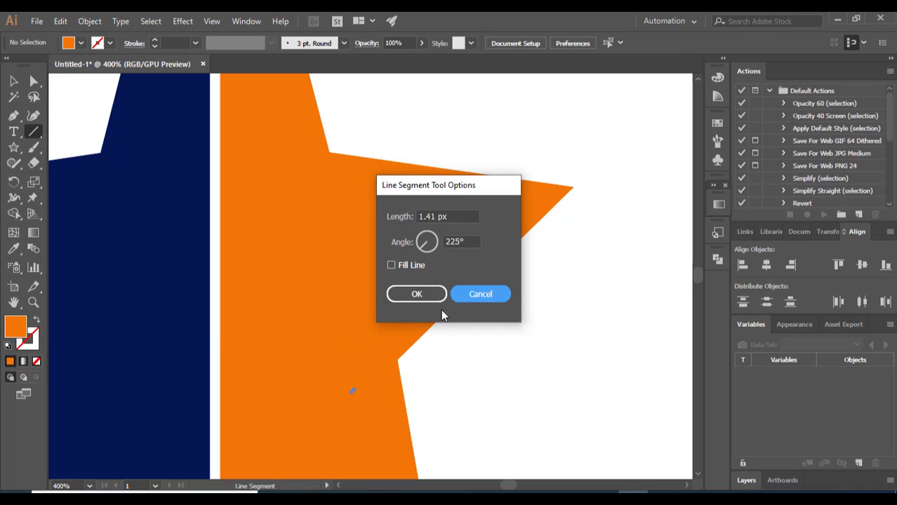
key("Return")
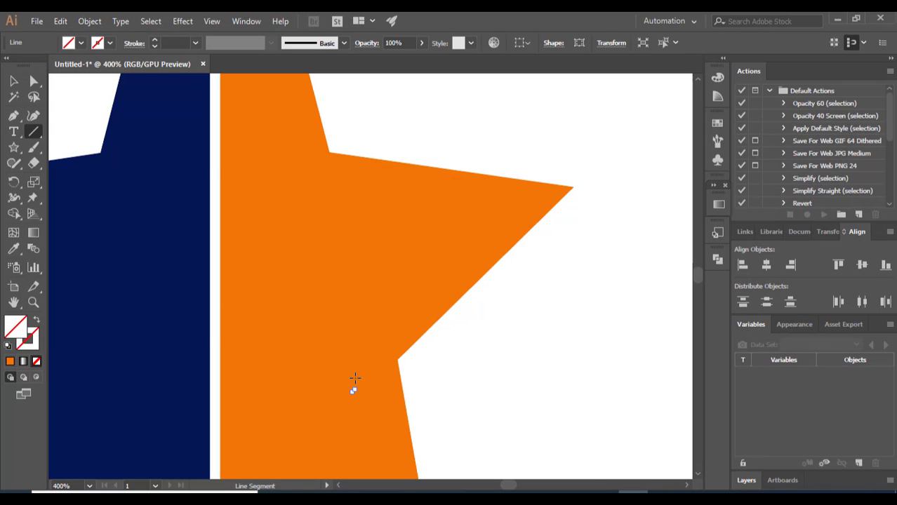
key("ctrl+z")
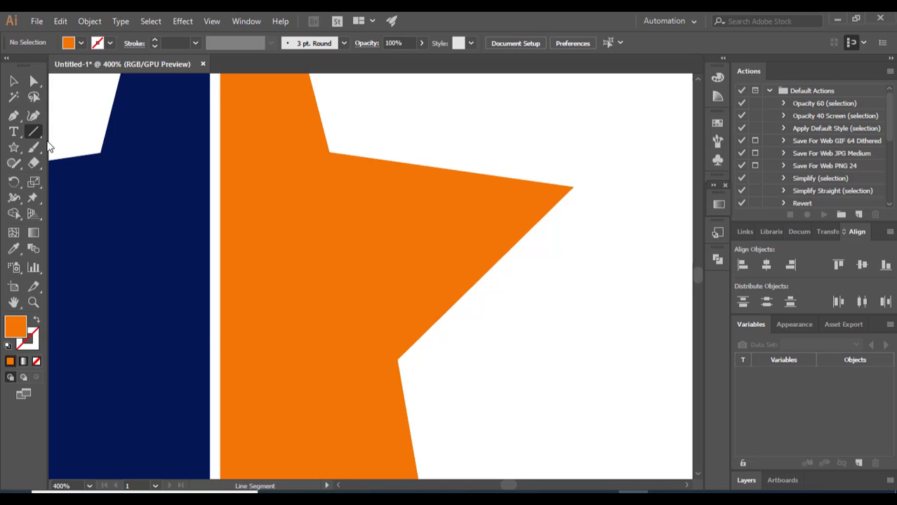
left_click(14, 81)
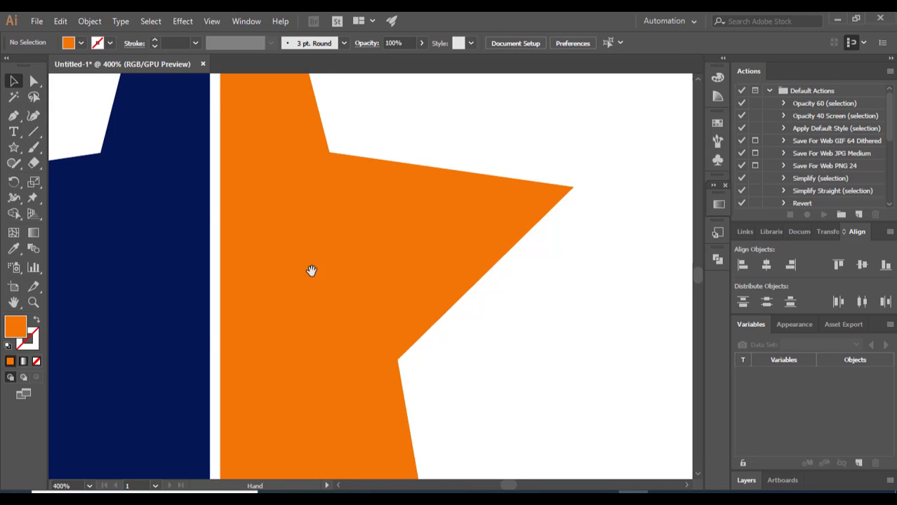
Draw a diagonal line from the bottom centre notch past the orange half's lower-right inner corner.
left_click_drag(312, 271, 401, 101)
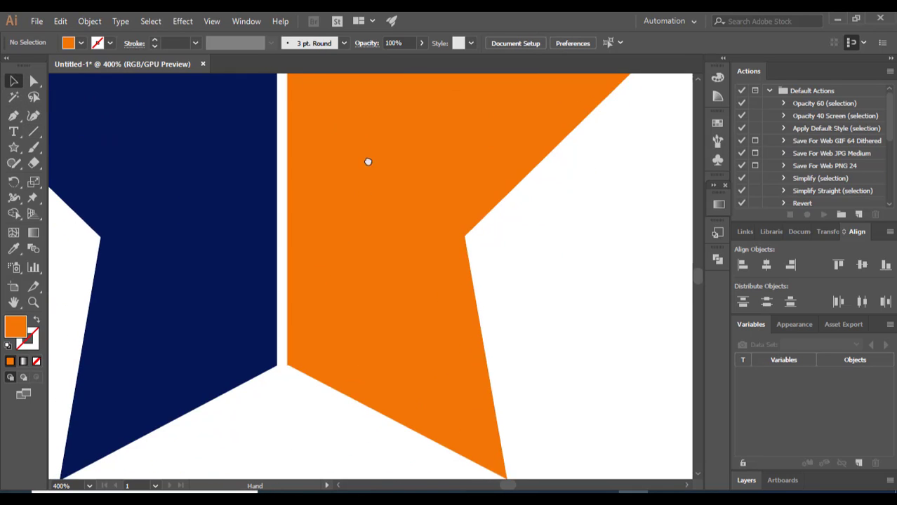
left_click(37, 132)
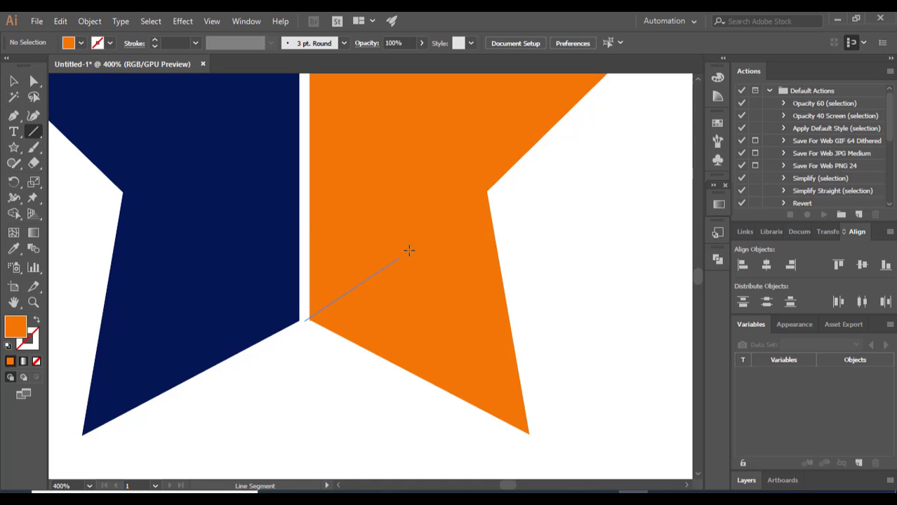
left_click_drag(409, 251, 489, 192)
left_click_drag(512, 177, 512, 173)
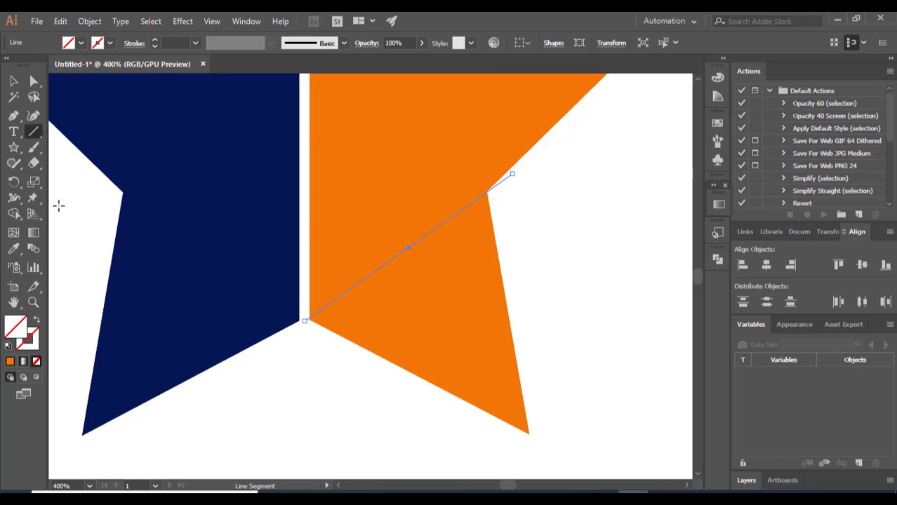
key("ctrl")
key("ctrl+minus")
key("ctrl+minus")
key("ctrl+minus")
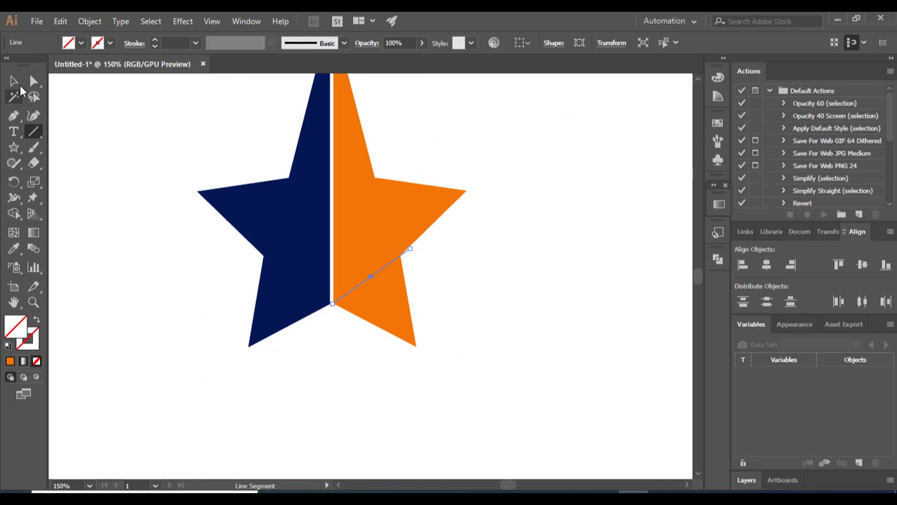
Divide the orange half along the diagonal line and ungroup it into two facets.
left_click(14, 81)
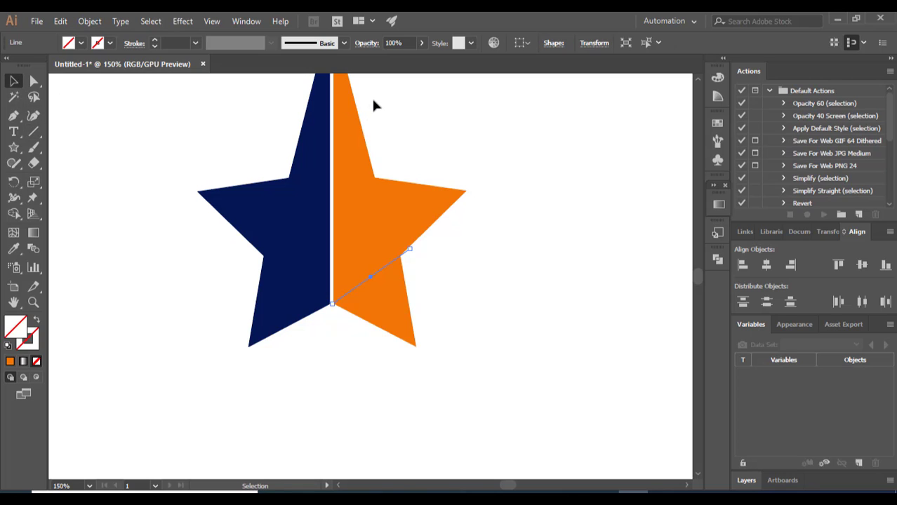
left_click_drag(393, 260, 445, 301)
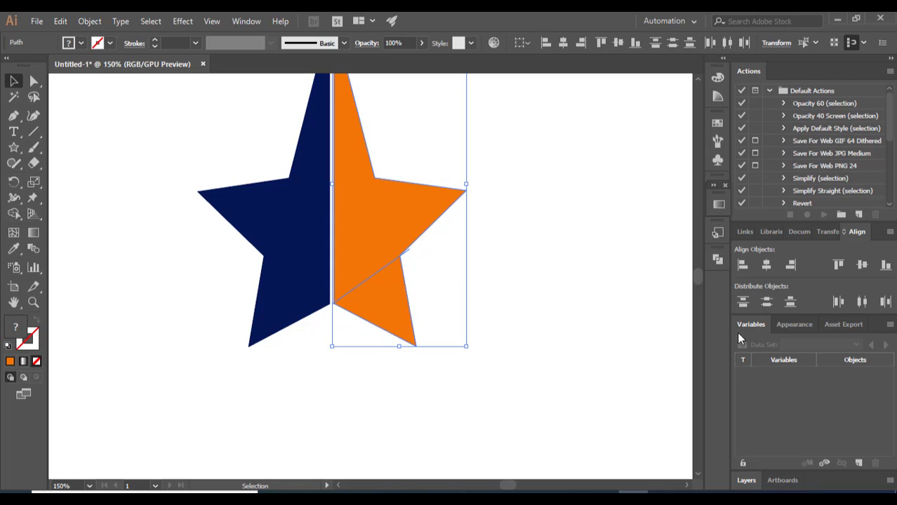
left_click(721, 265)
left_click(566, 318)
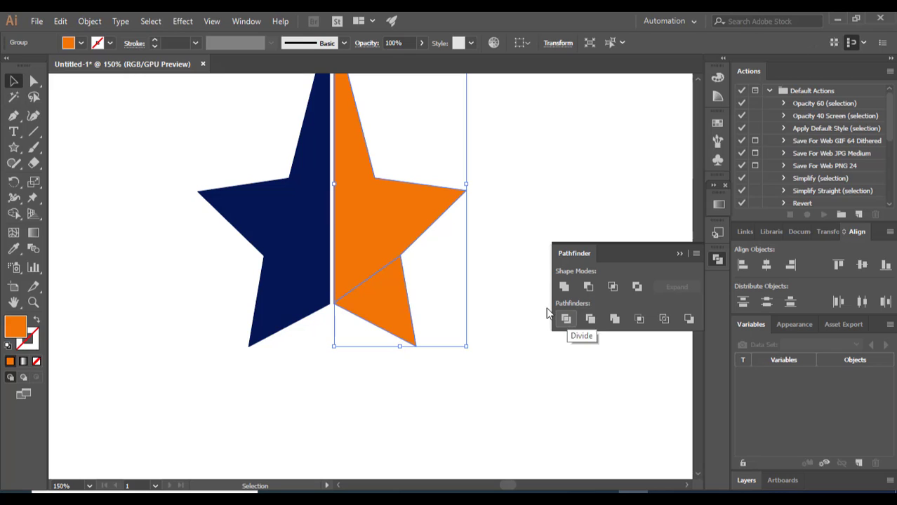
left_click(476, 287)
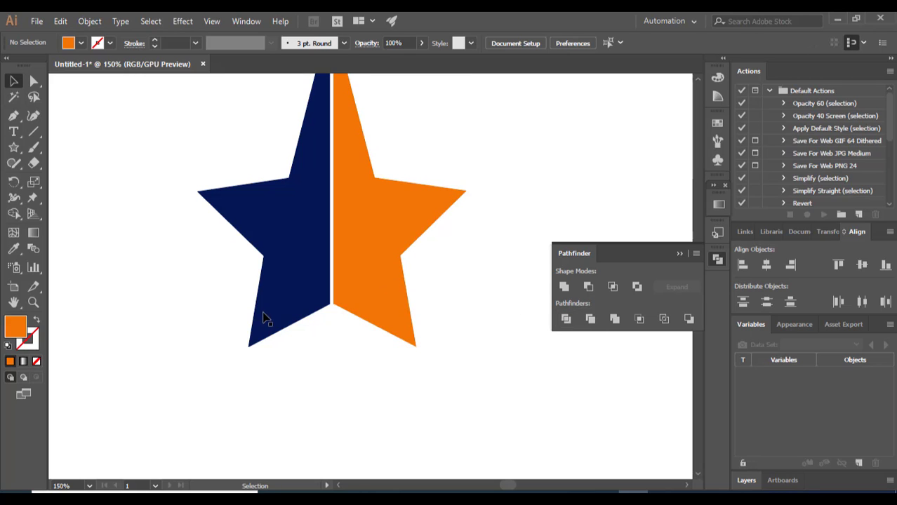
right_click(372, 292)
left_click(412, 191)
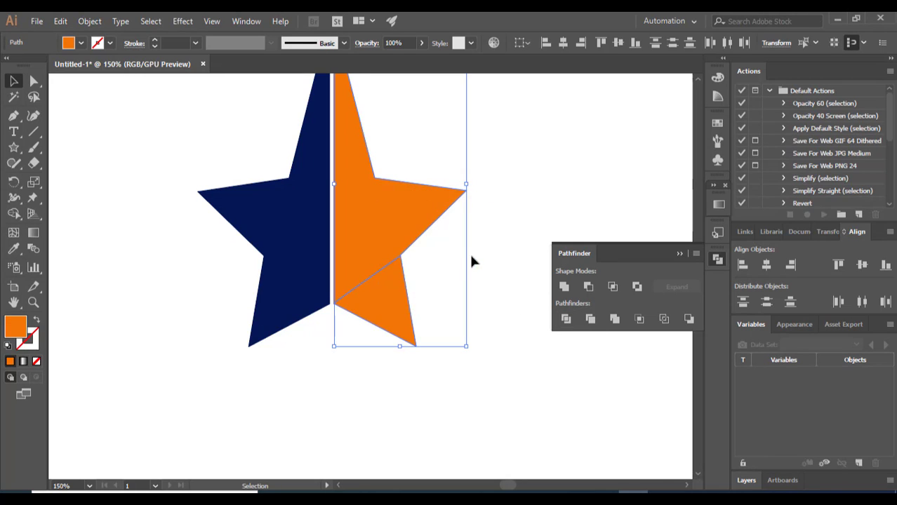
left_click(443, 316)
left_click(251, 298)
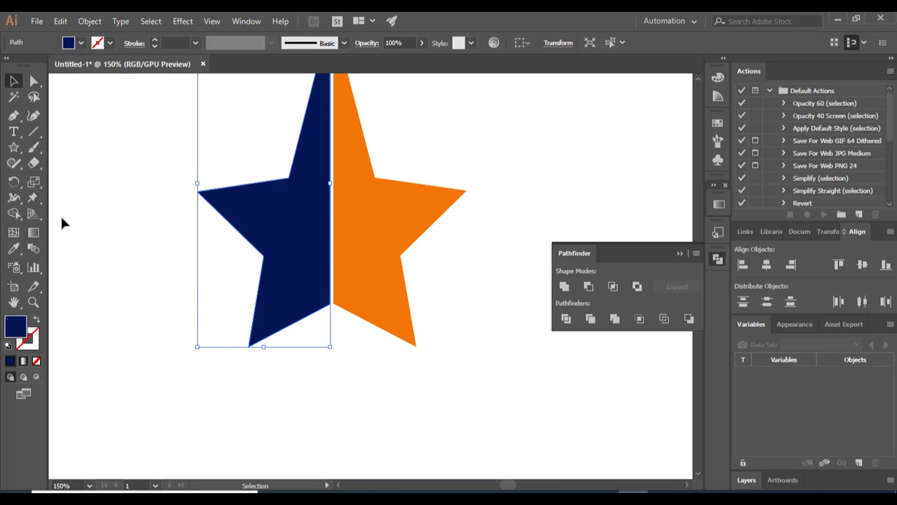
left_click(36, 135)
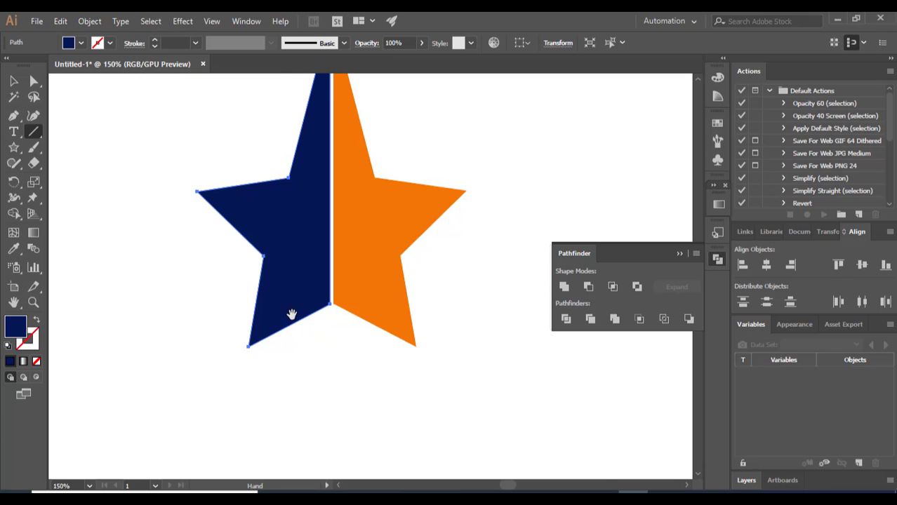
Draw a line across the navy half from the bottom centre notch past its left inner corner.
scroll(290, 312, "up", 2)
scroll(292, 331, "up", 1)
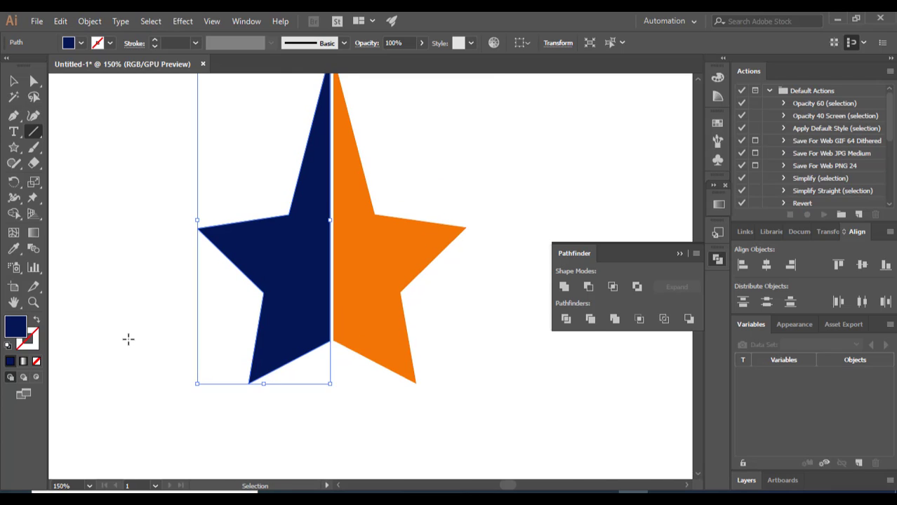
key("ctrl+equal")
key("ctrl+equal")
key("ctrl+equal")
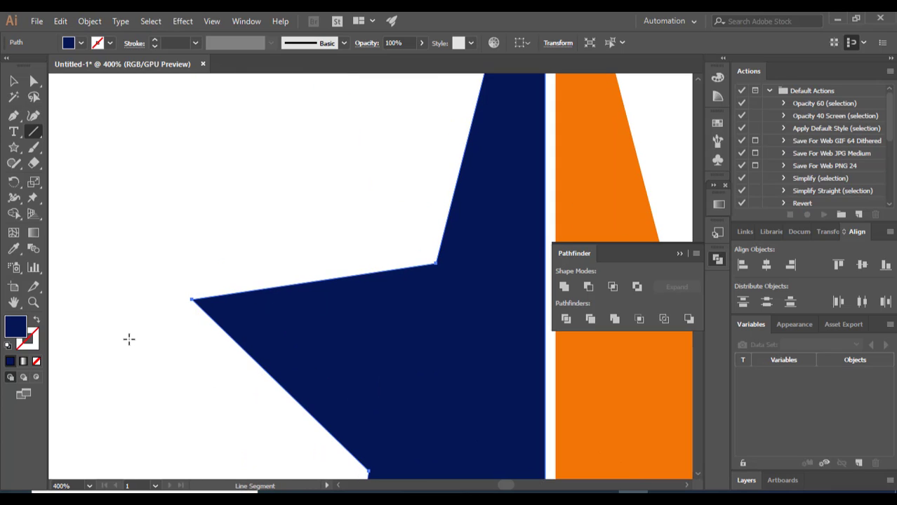
mouse_move(310, 337)
left_mouse_down()
mouse_move(152, 190)
mouse_move(120, 116)
left_mouse_up()
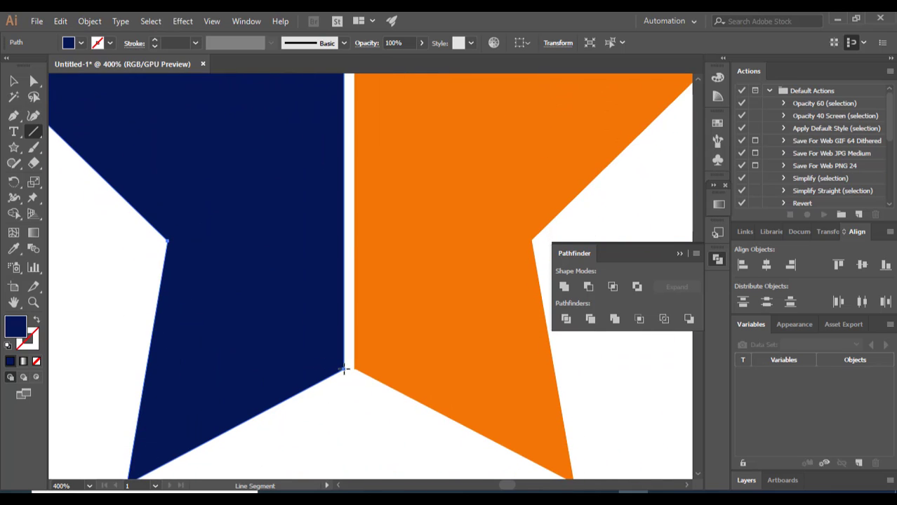
left_click_drag(344, 368, 160, 235)
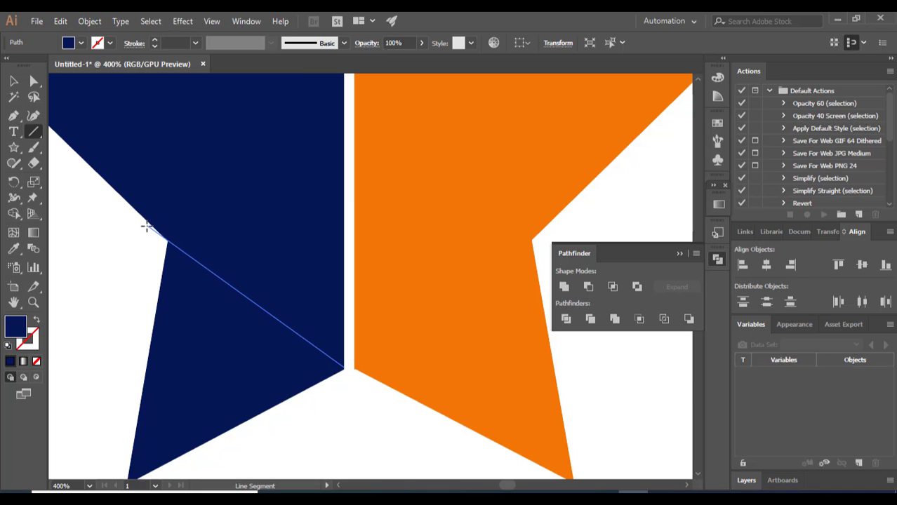
left_click_drag(144, 225, 145, 225)
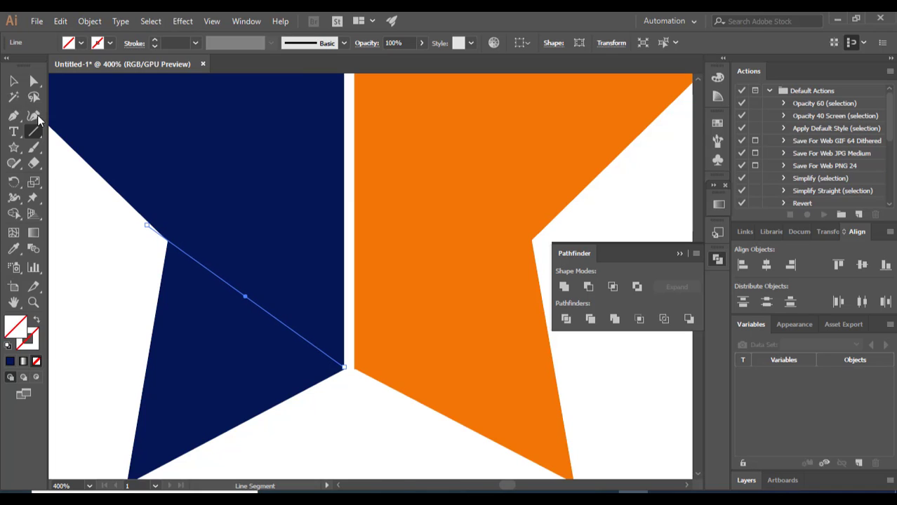
Divide the navy half along the line with Pathfinder and ungroup the two pieces.
left_click(14, 81)
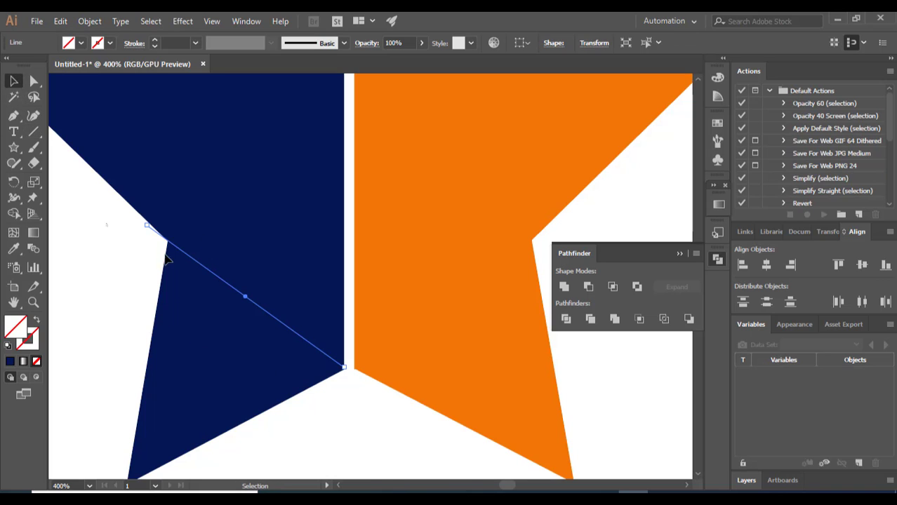
left_click_drag(106, 225, 240, 306)
left_click(564, 319)
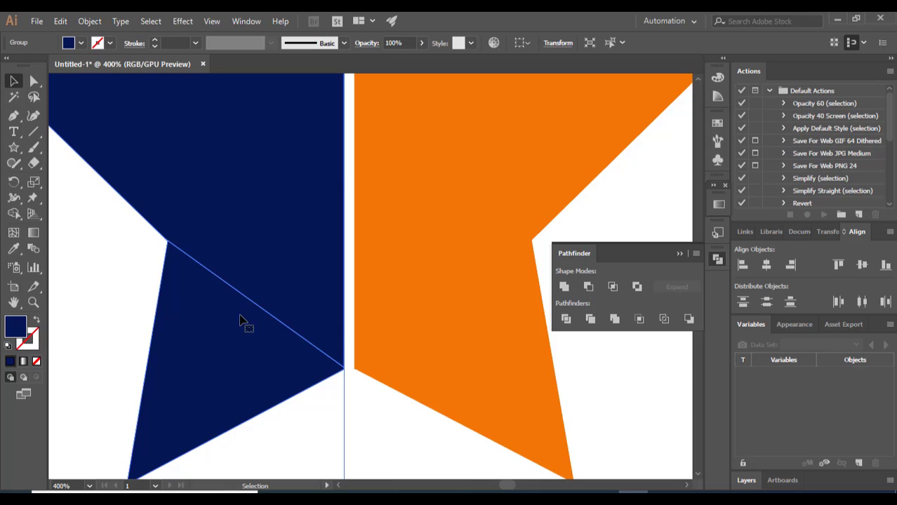
key("a")
key("ctrl+minus")
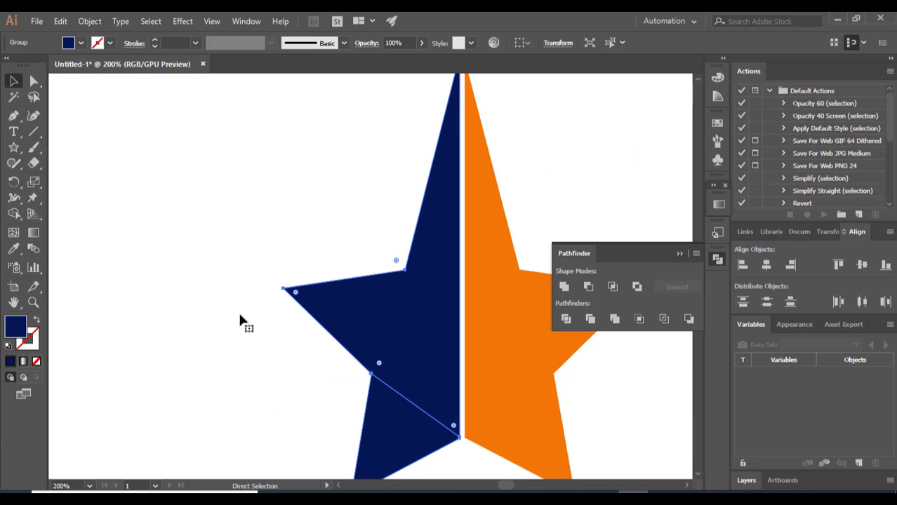
key("ctrl+minus")
key("ctrl+minus")
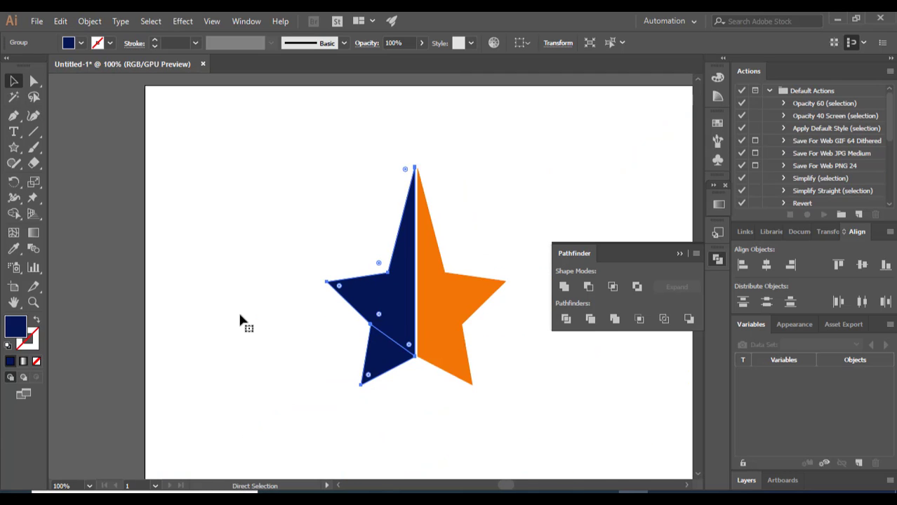
key("v")
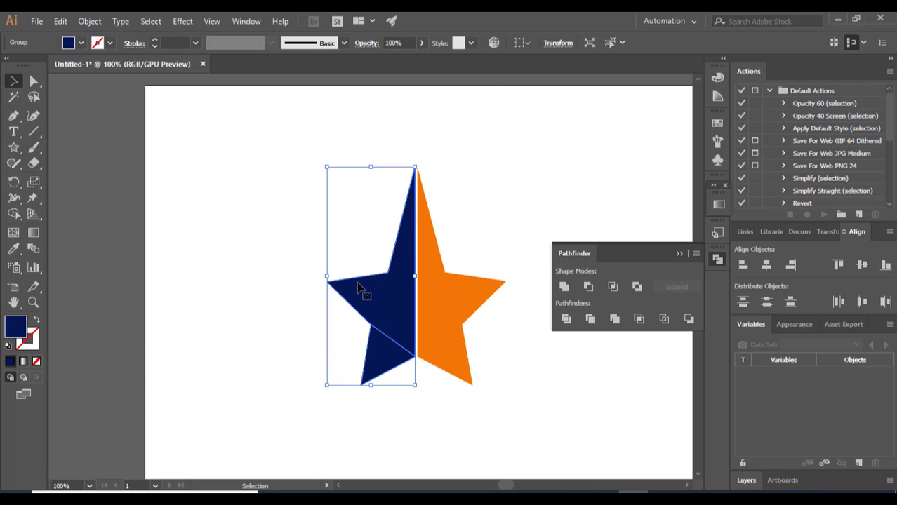
right_click(360, 291)
left_click(395, 183)
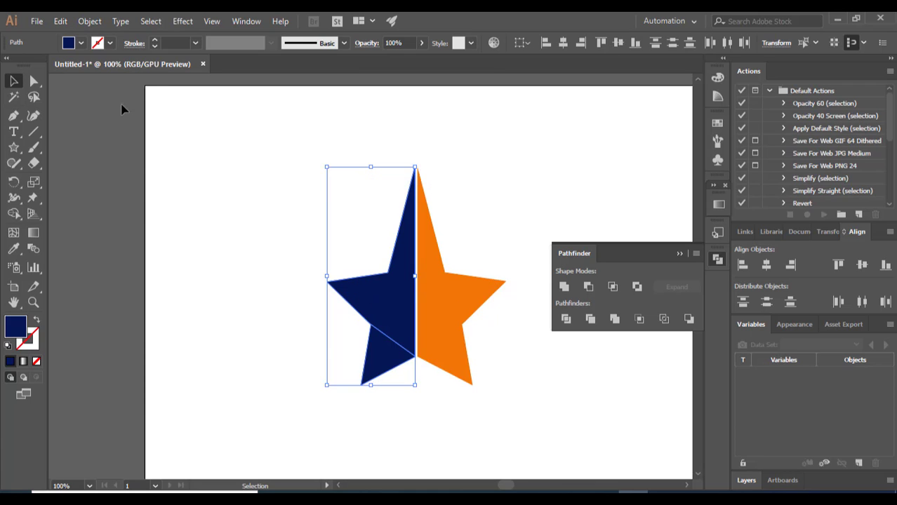
left_click(311, 240)
Select the lower-left navy facet and give it a dark blue gradient fill.
left_click_drag(334, 251, 240, 238)
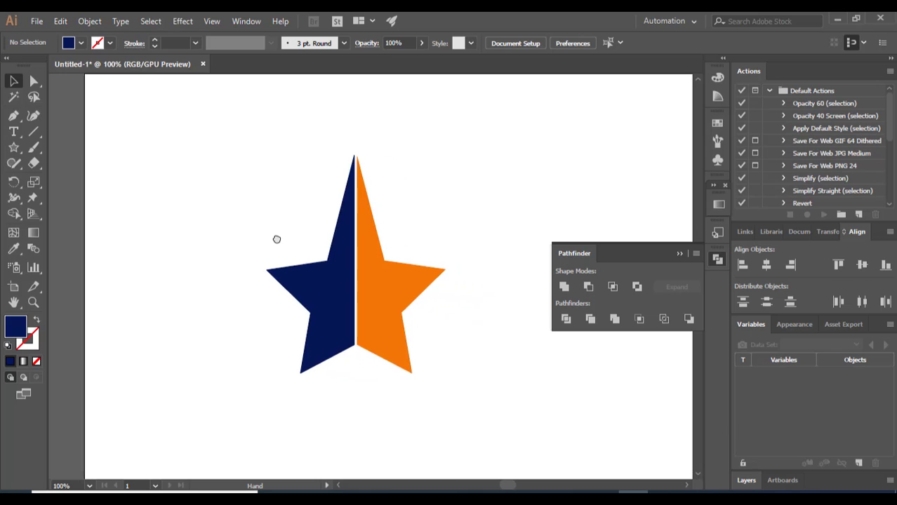
left_click(291, 333)
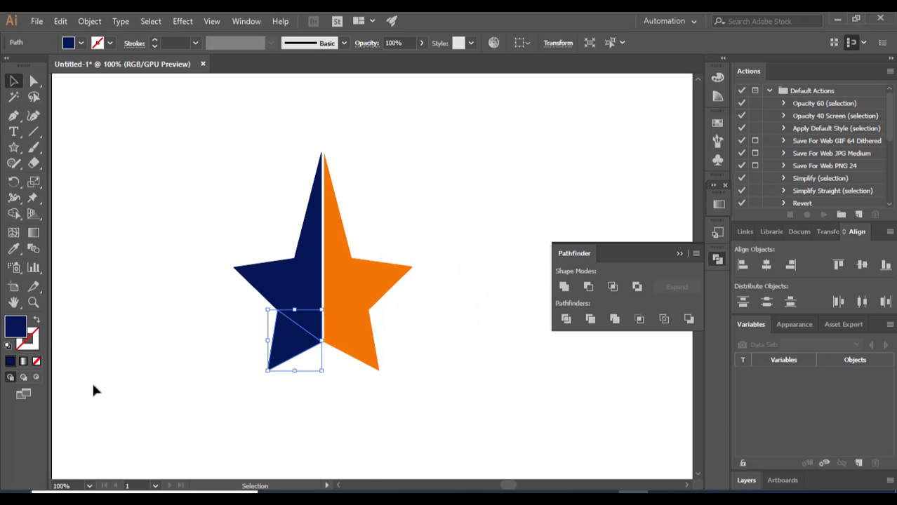
left_click(719, 204)
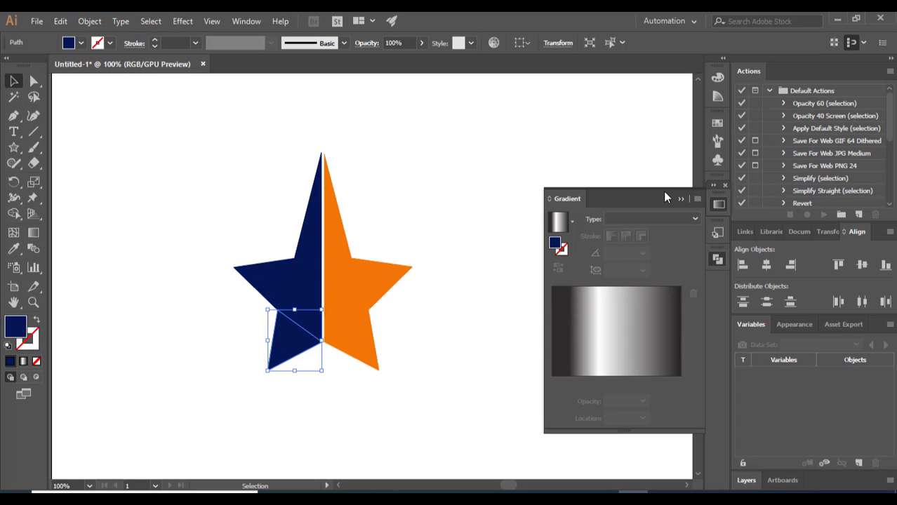
left_click(718, 123)
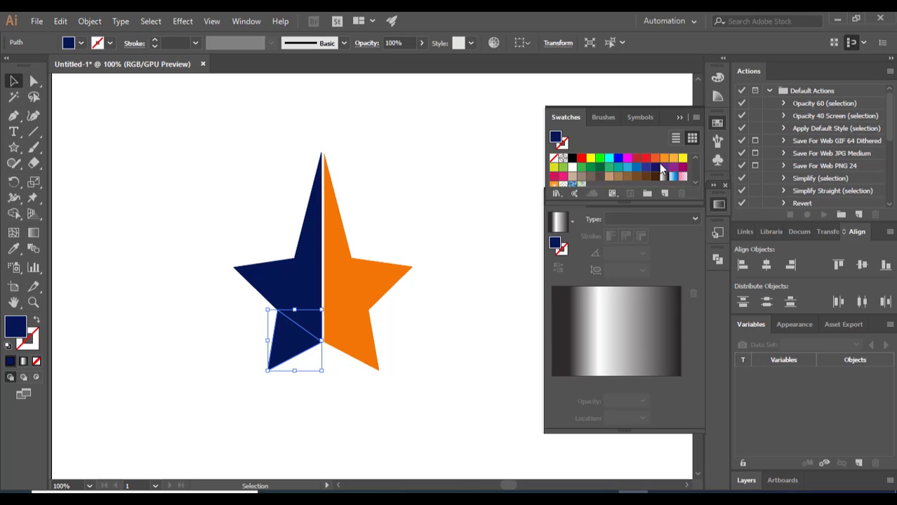
left_click(656, 168)
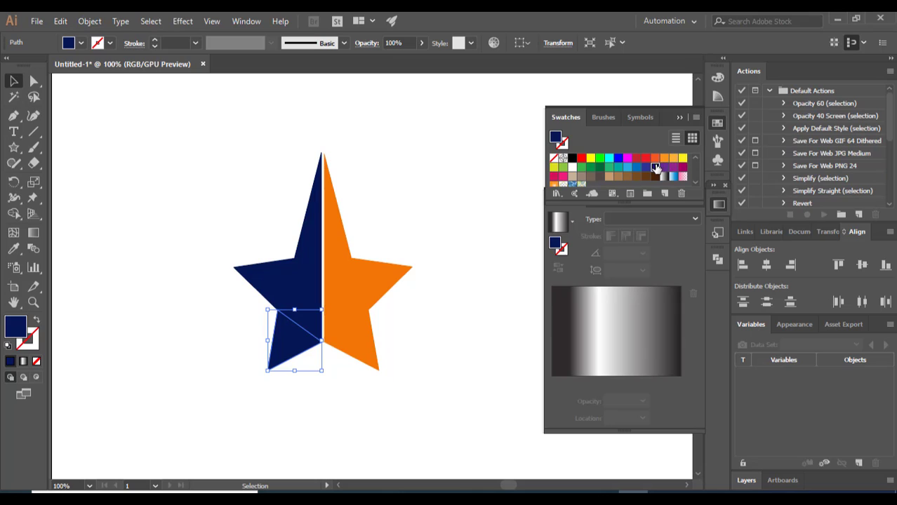
left_click(608, 350)
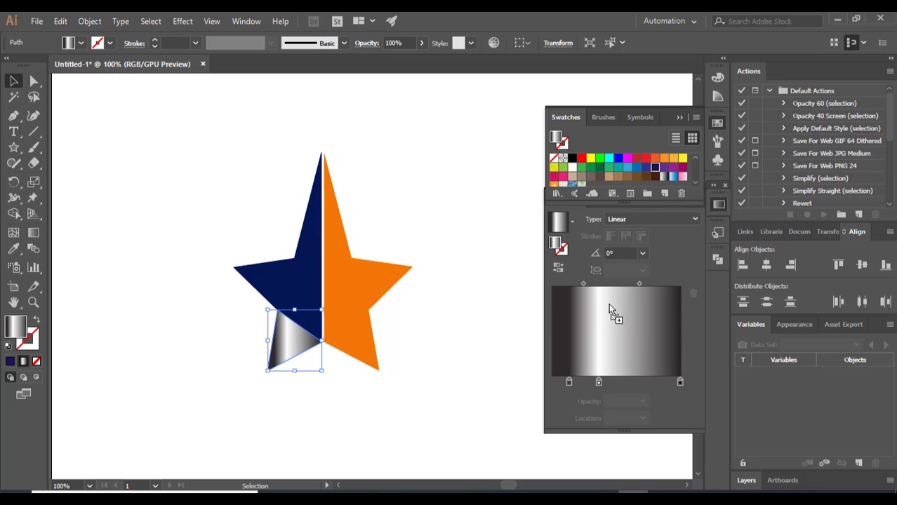
Replace the gray gradient stops so the facet runs from navy to light blue.
left_click(564, 379)
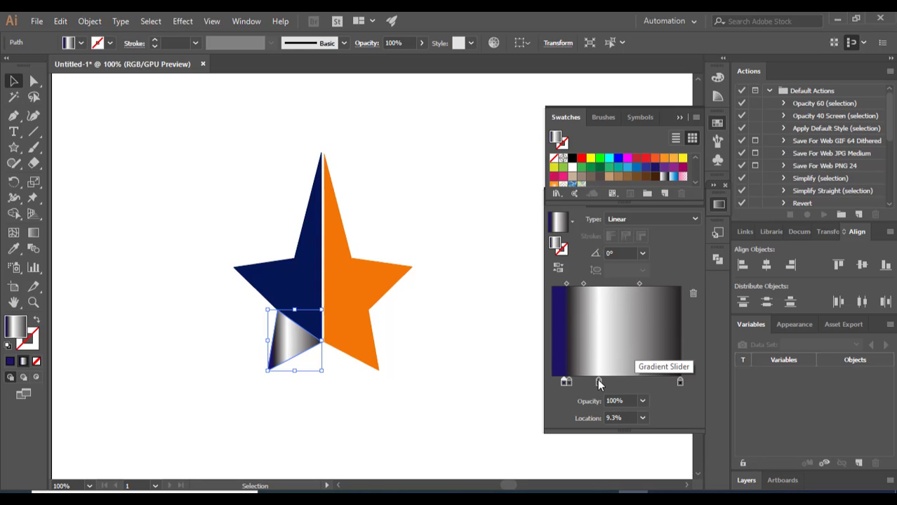
mouse_move(597, 381)
left_mouse_down()
mouse_move(604, 400)
mouse_move(572, 405)
left_mouse_up()
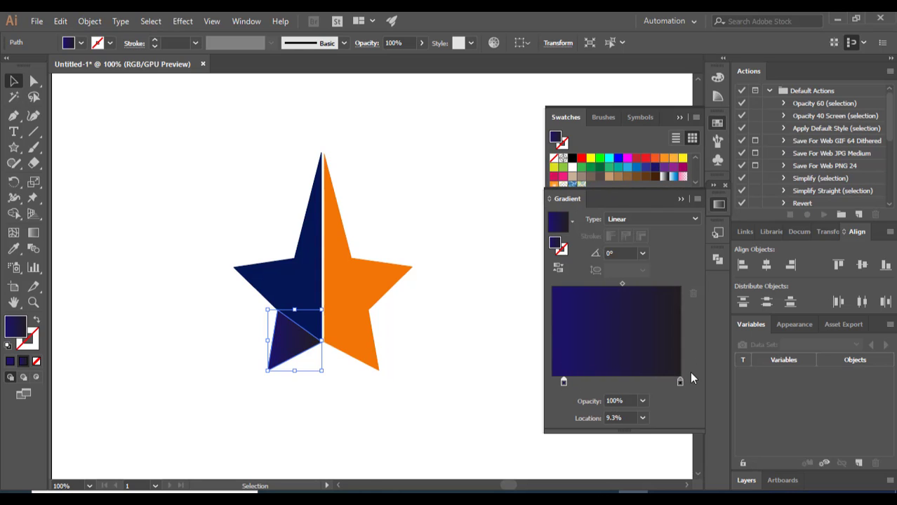
left_click_drag(679, 382, 657, 381)
left_click_drag(626, 169, 646, 306)
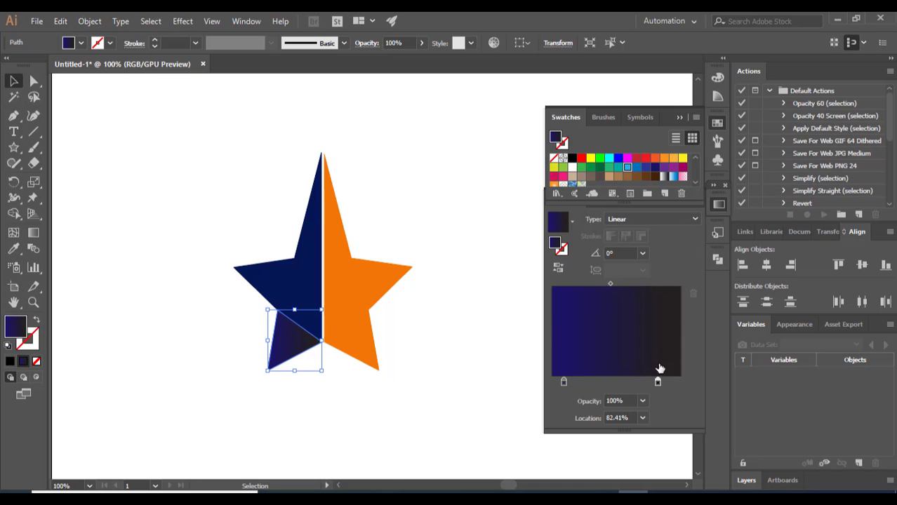
mouse_move(658, 361)
left_mouse_down()
mouse_move(658, 381)
mouse_move(680, 382)
left_mouse_up()
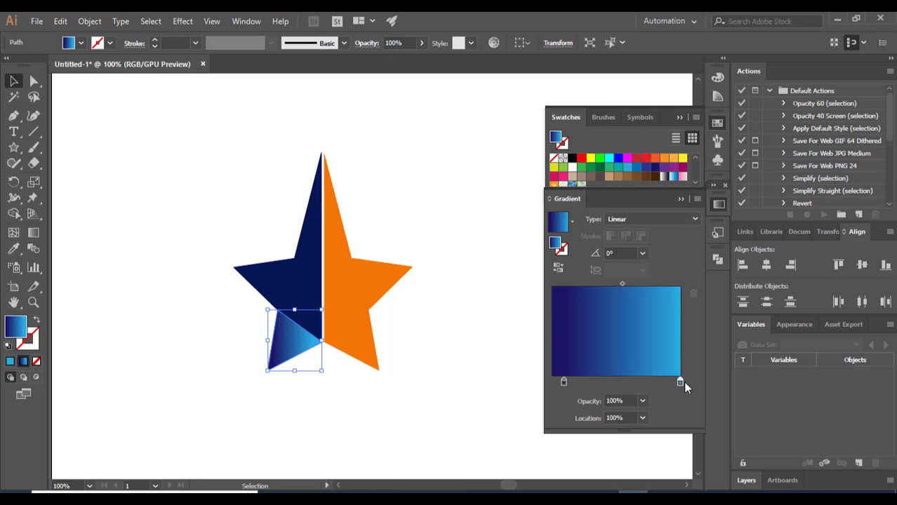
mouse_move(565, 382)
left_mouse_down()
mouse_move(638, 387)
mouse_move(622, 383)
left_mouse_up()
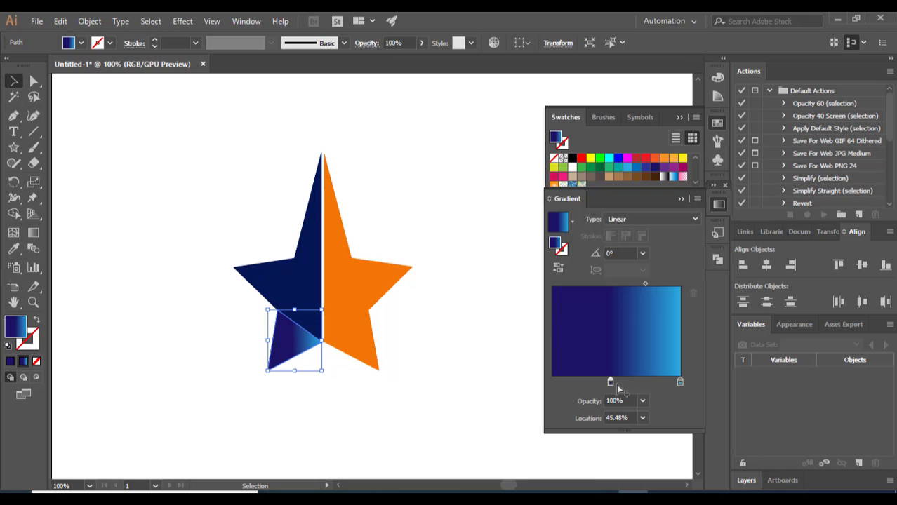
Select the small lower-right orange triangle and add gradient mesh points to it.
left_click(356, 300)
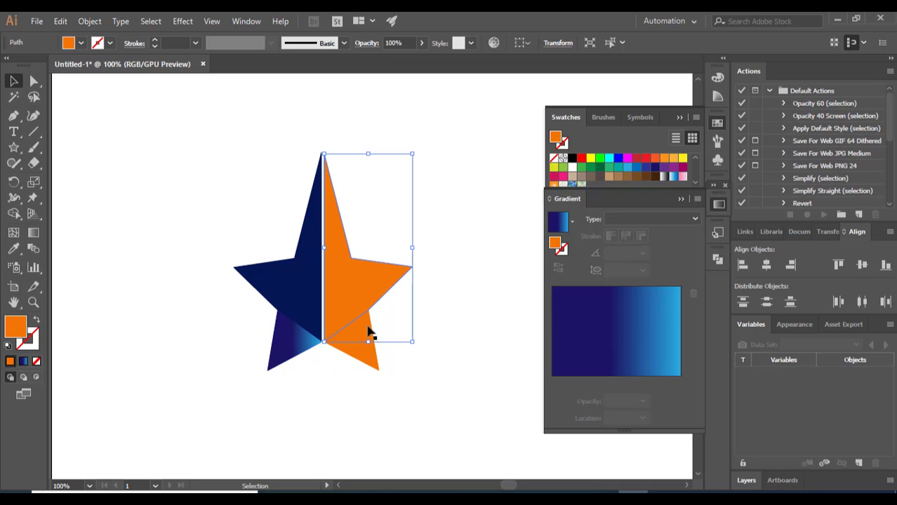
left_click(371, 362)
left_click(358, 284)
left_click(370, 358)
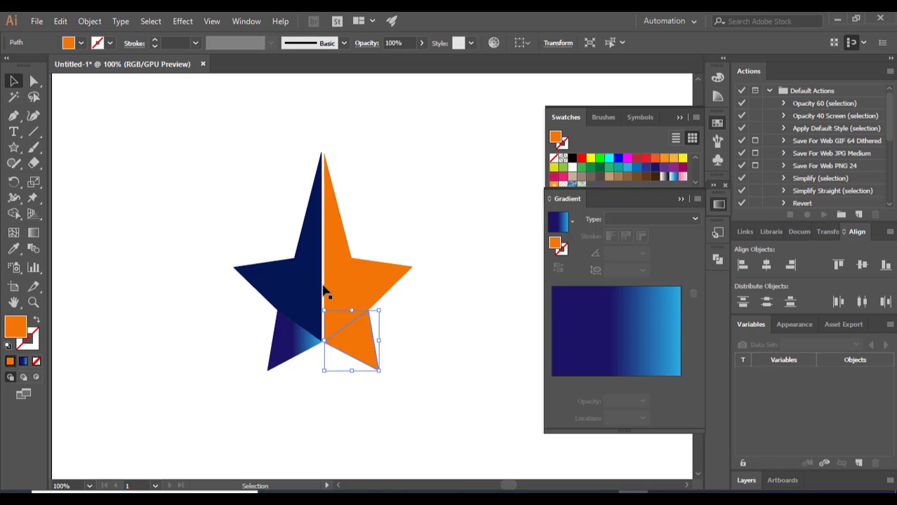
left_click(13, 233)
left_click(359, 342)
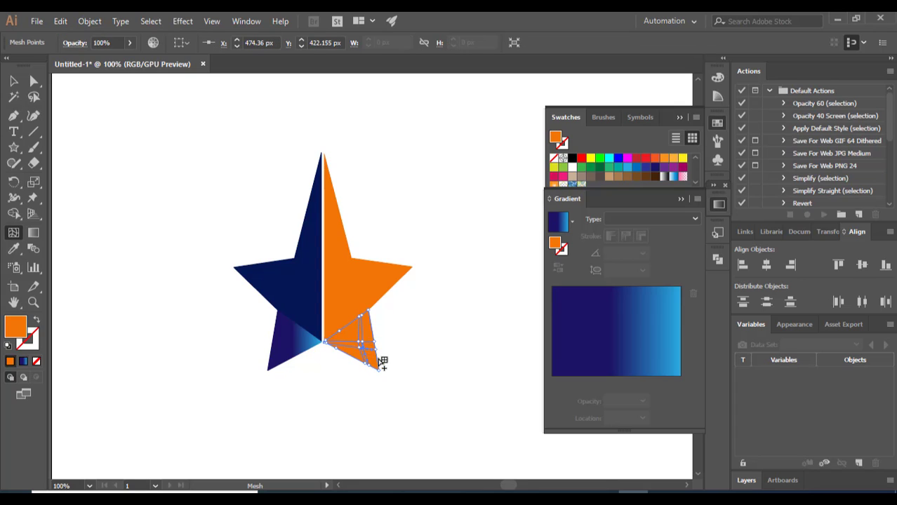
left_click(372, 360)
left_click_drag(373, 357, 378, 362)
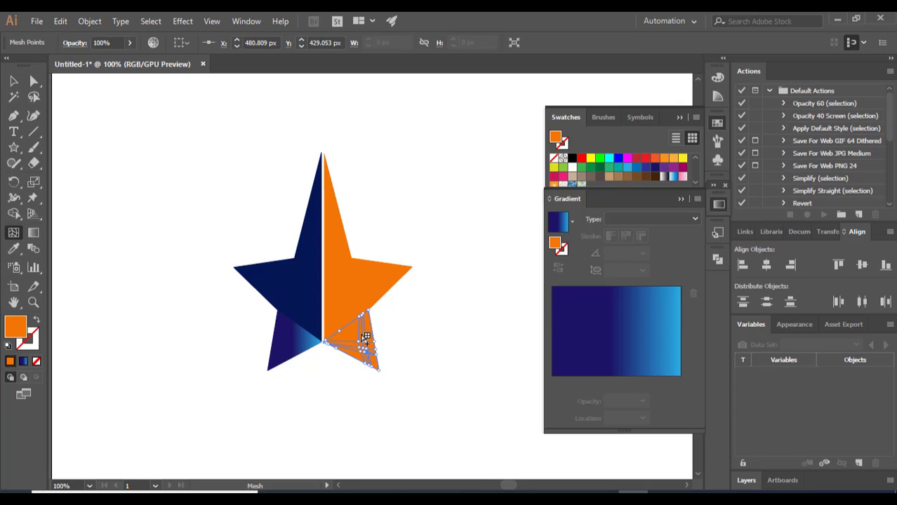
left_click(28, 83)
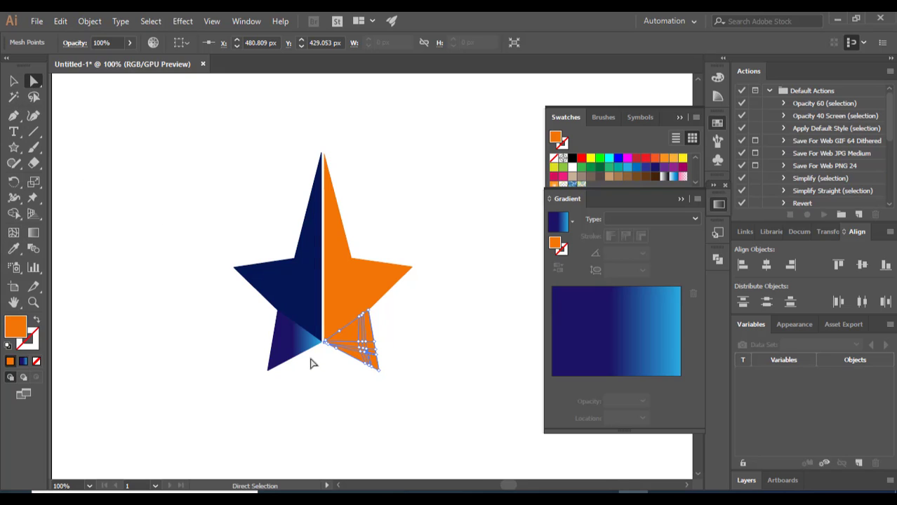
key("ctrl+z")
Try sampling the star's orange onto the mesh with the Eyedropper, undoing back to white.
key("i")
left_click(266, 237)
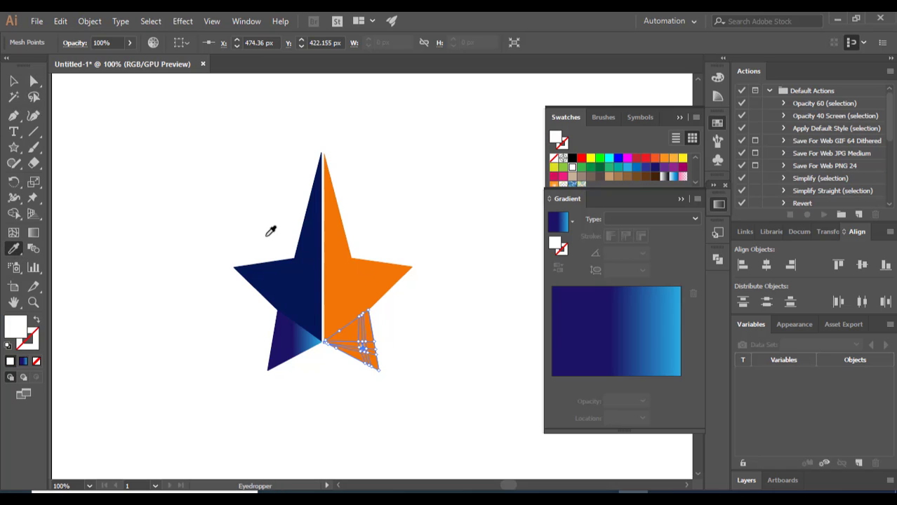
left_click(367, 346)
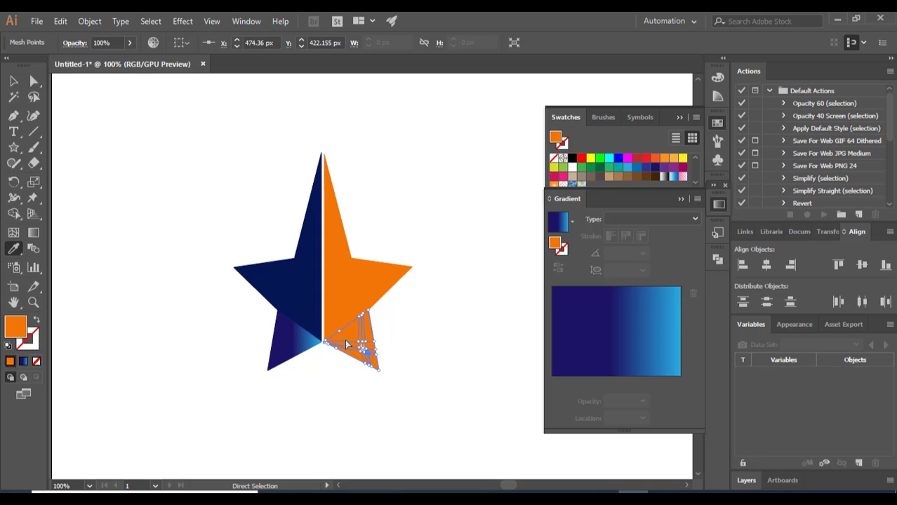
key("ctrl+z")
left_click(362, 354)
key("ctrl+z")
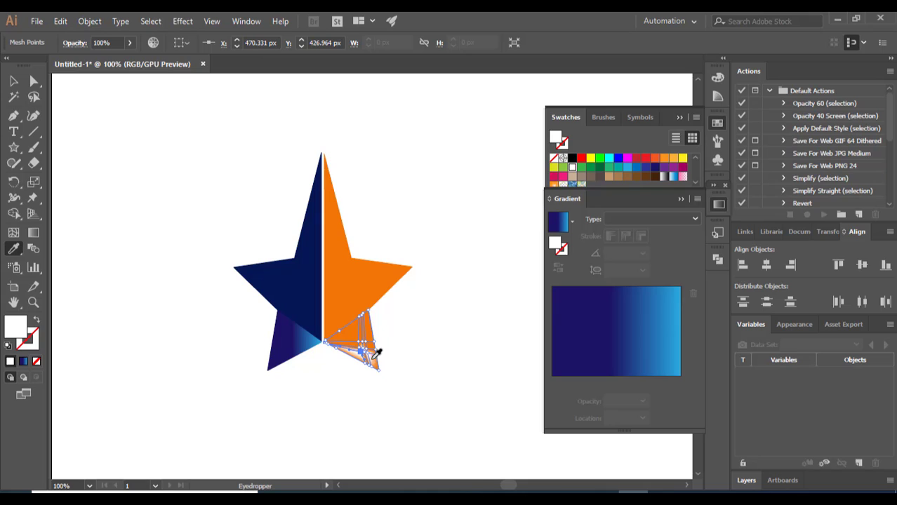
Add a pale mesh point on the orange tip and colour it with sampled orange.
left_click(13, 232)
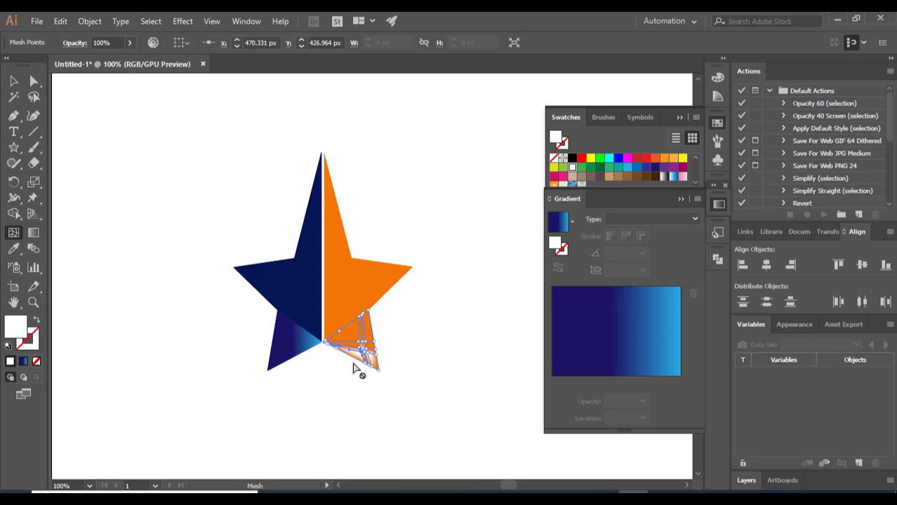
left_click(359, 364)
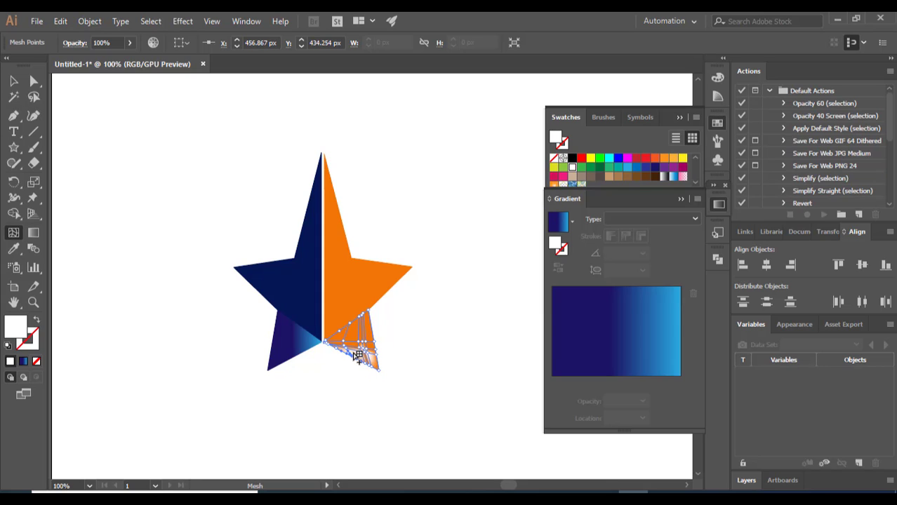
left_click(13, 248)
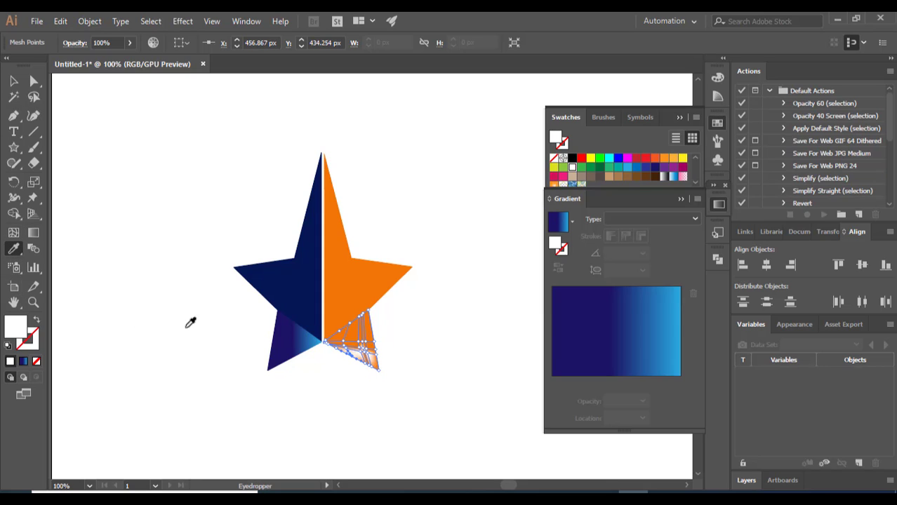
left_click(353, 301)
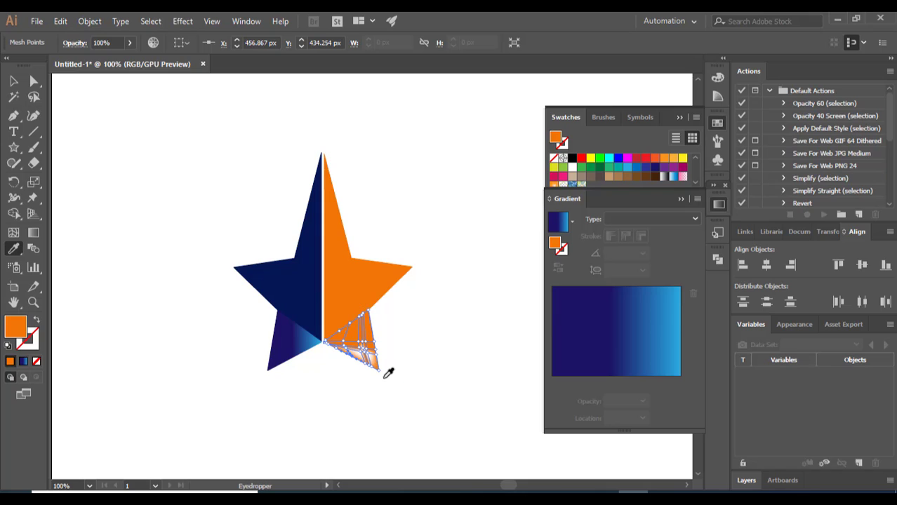
left_click(349, 355, "ctrl")
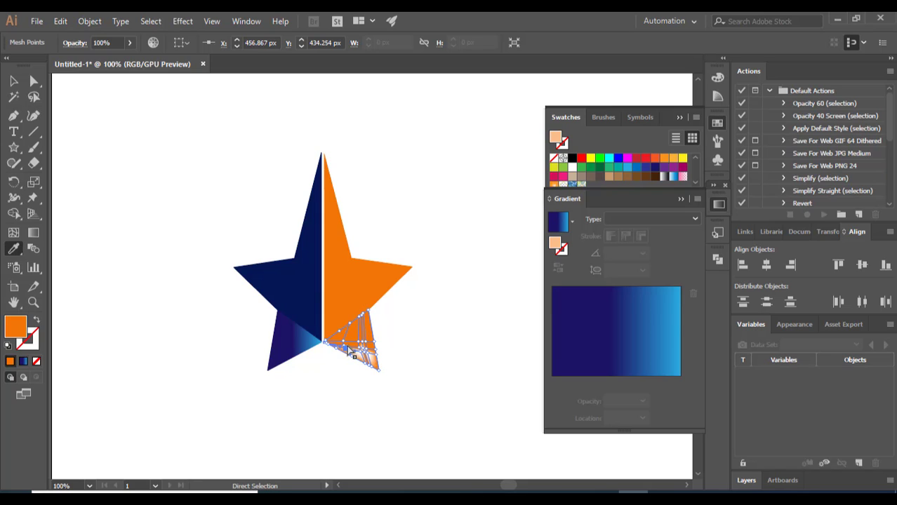
left_click(352, 297)
Reselect the tip's mesh points and resample the star's orange onto them.
left_click(370, 370, "ctrl")
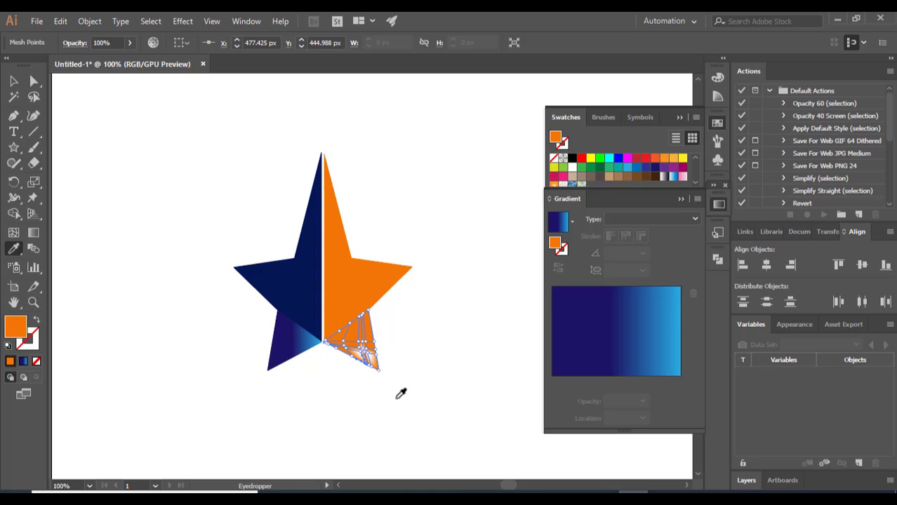
left_click(377, 373, "ctrl")
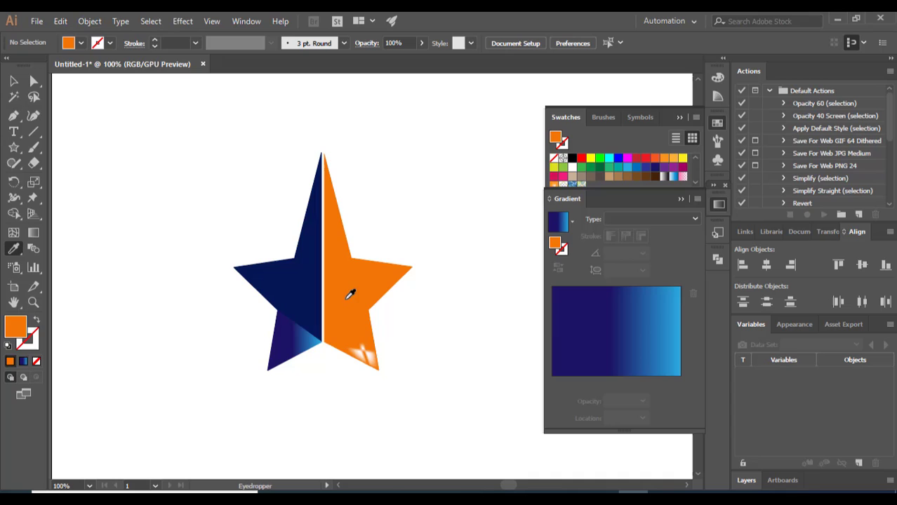
left_click(364, 352, "ctrl")
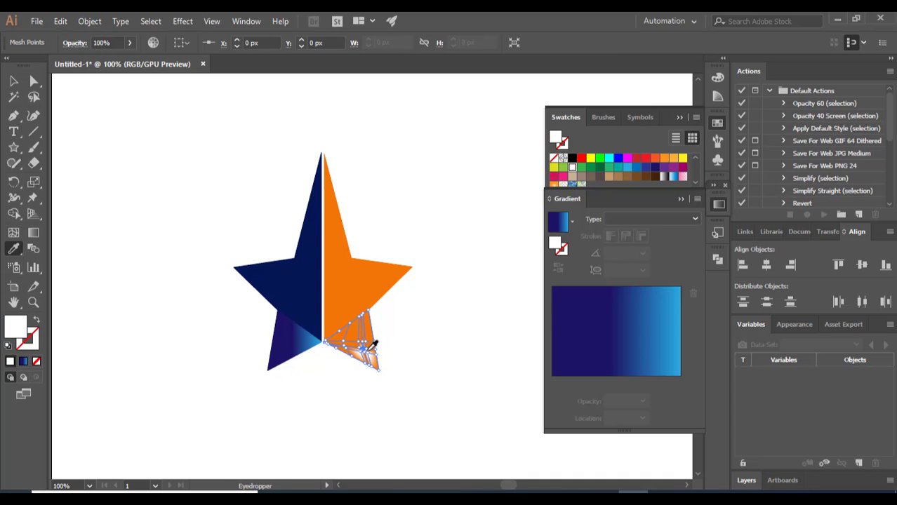
left_click(351, 312)
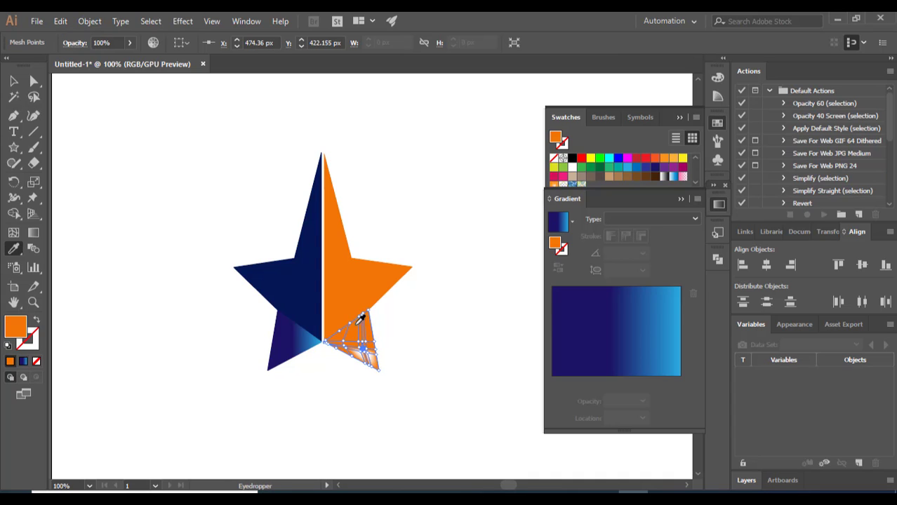
left_click(398, 358, "ctrl")
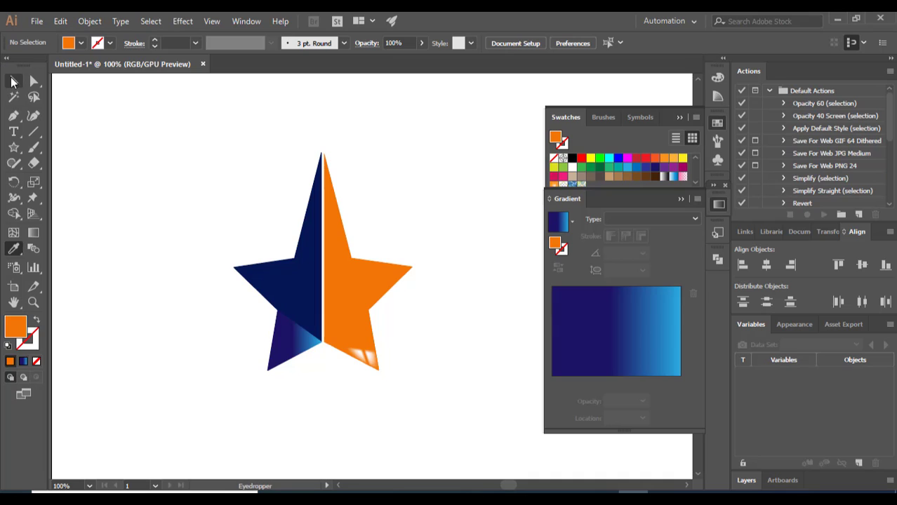
left_click(13, 81)
Undo the mesh colouring so the lower-right tip reverts to plain orange.
left_click(365, 349)
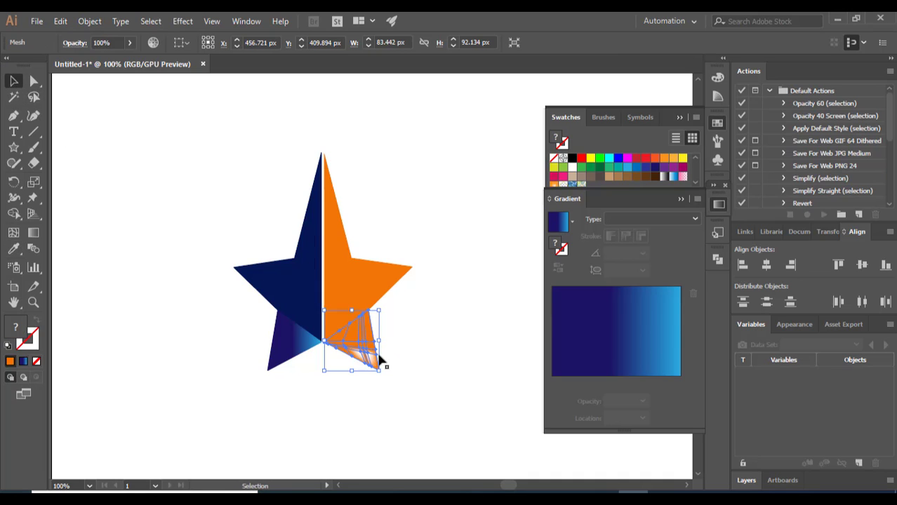
key("ctrl+z")
key("ctrl+z")
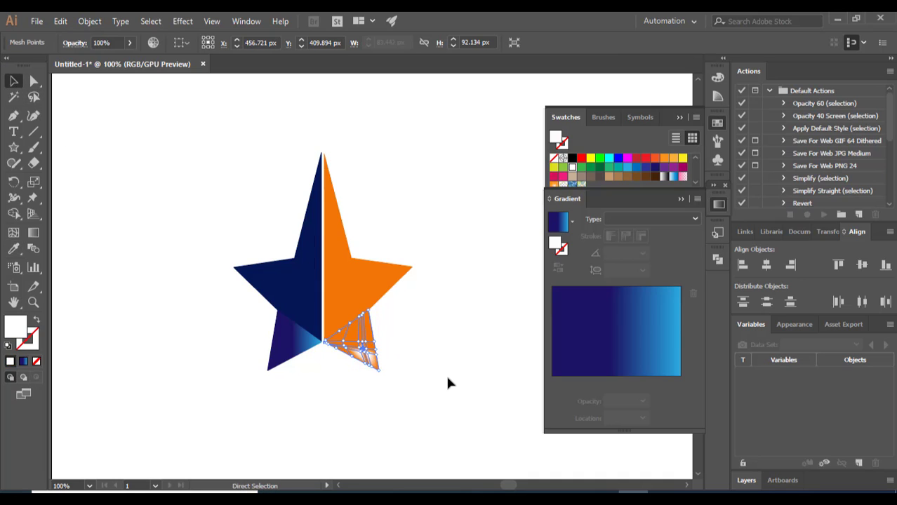
key("ctrl+z")
key("ctrl+z")
key("ctrl+z")
key("ctrl+z")
key("ctrl+z")
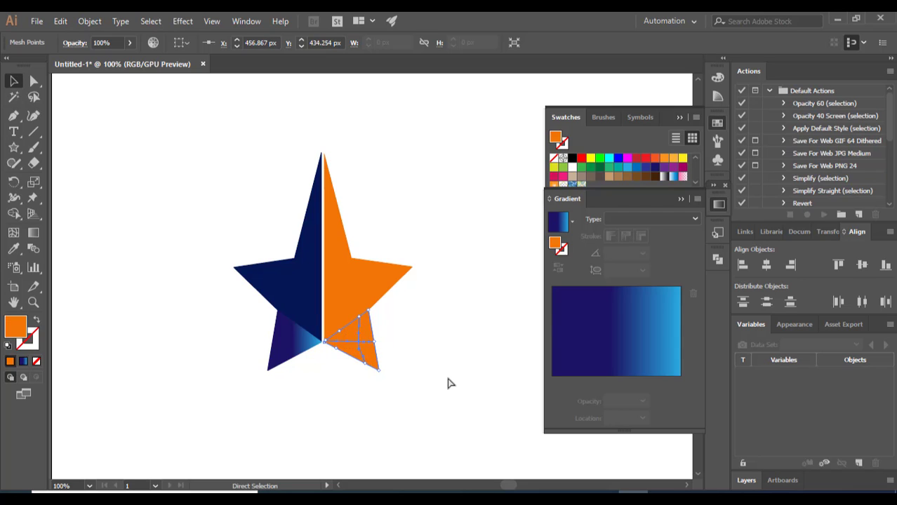
key("ctrl+z")
key("v")
left_click(380, 360)
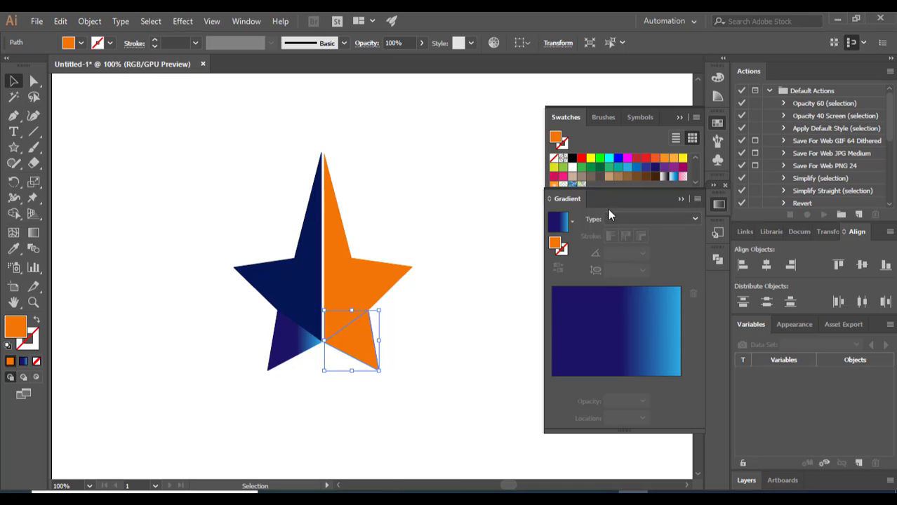
Rearrange the lower-left facet's gradient stops so light blue runs further, navy near 61%.
left_click(275, 349)
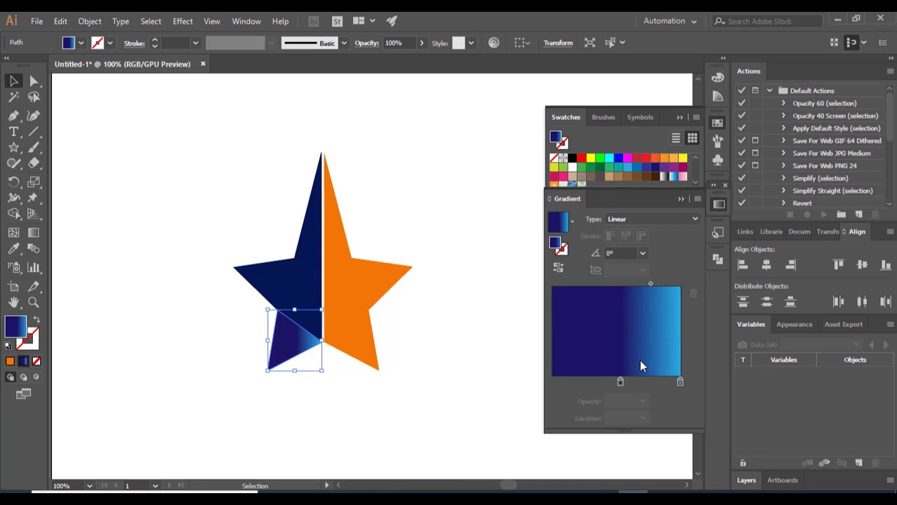
left_click_drag(621, 383, 601, 383)
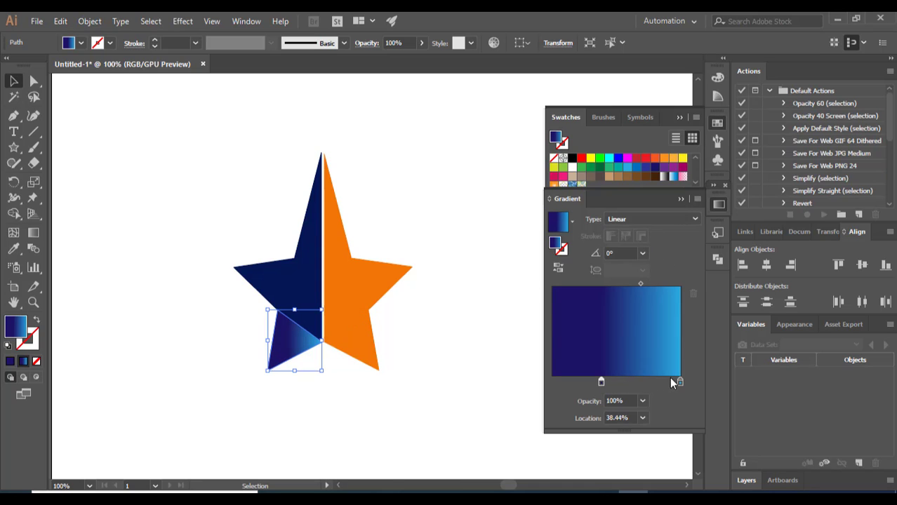
left_click_drag(601, 382, 579, 383)
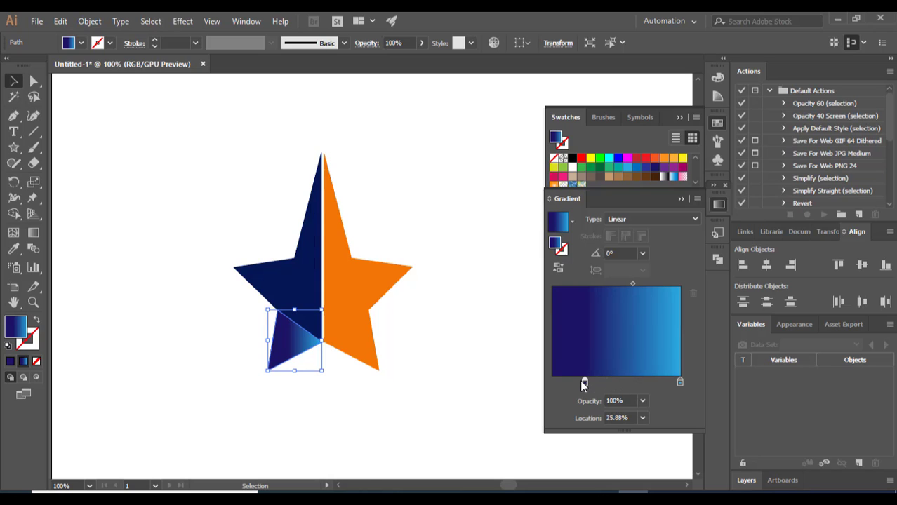
mouse_move(681, 381)
left_mouse_down()
mouse_move(557, 382)
mouse_move(611, 382)
left_mouse_up()
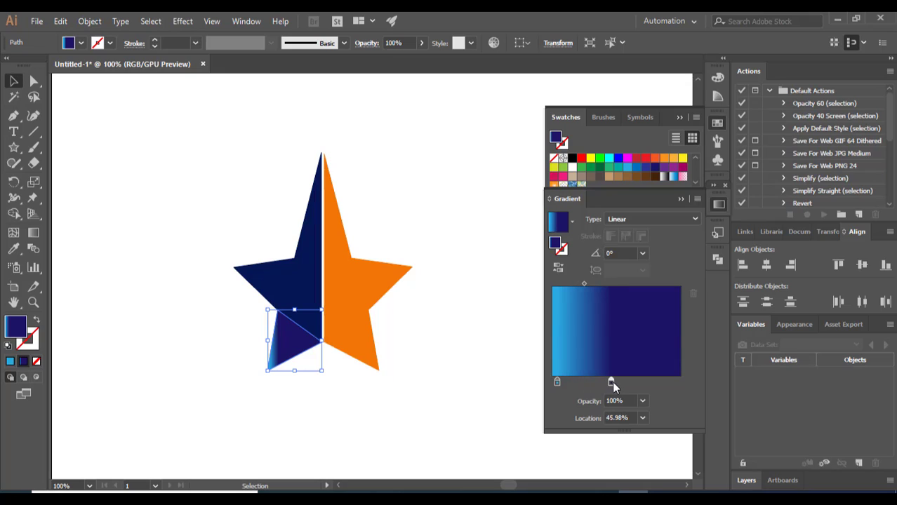
mouse_move(557, 382)
left_mouse_down()
mouse_move(621, 381)
mouse_move(552, 383)
left_mouse_up()
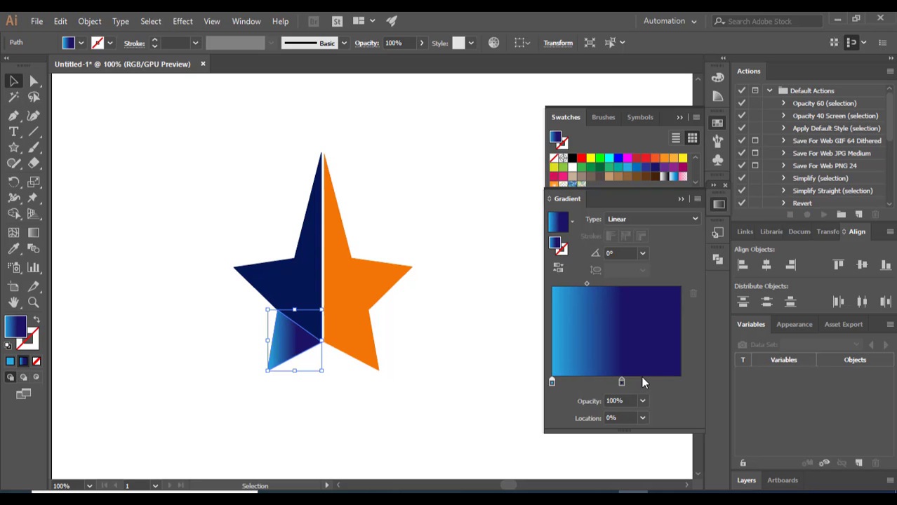
left_click(622, 382)
left_click_drag(627, 381, 631, 382)
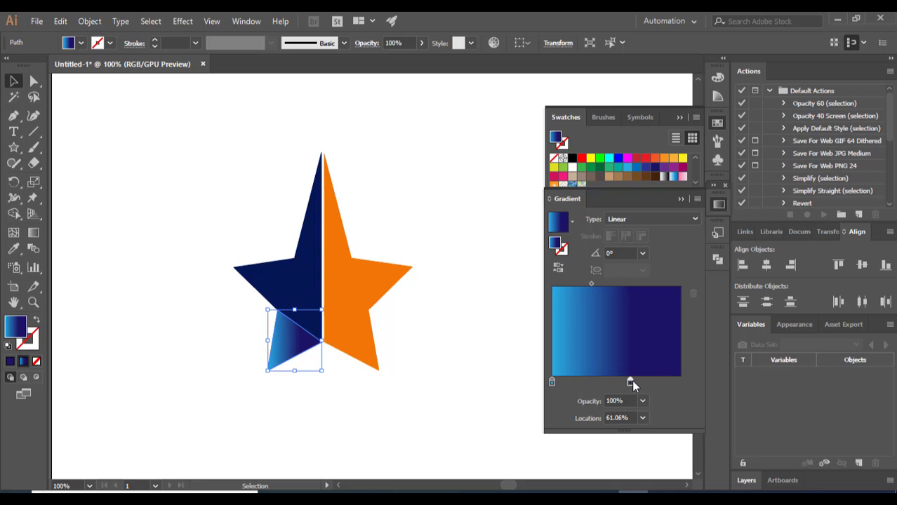
left_click(362, 357)
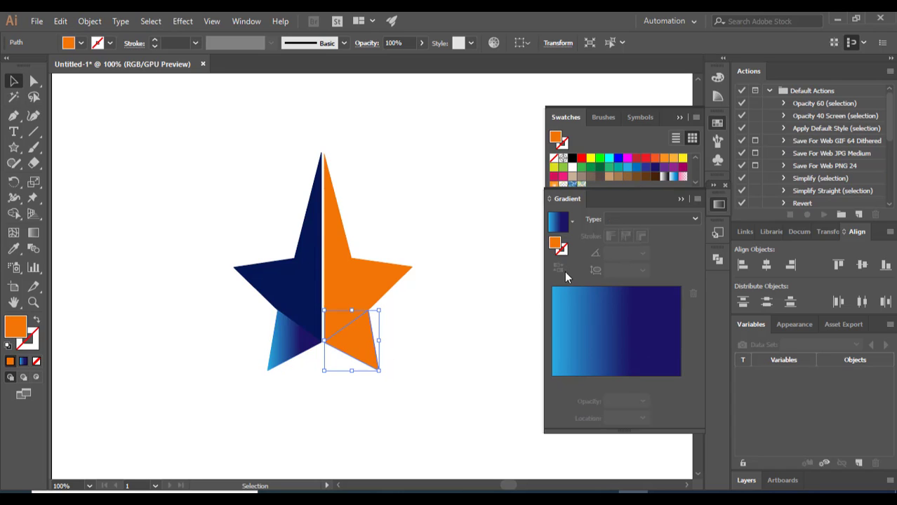
Try a gradient on the lower-right facet, drop its navy stop, then revert to solid orange.
left_click(559, 333)
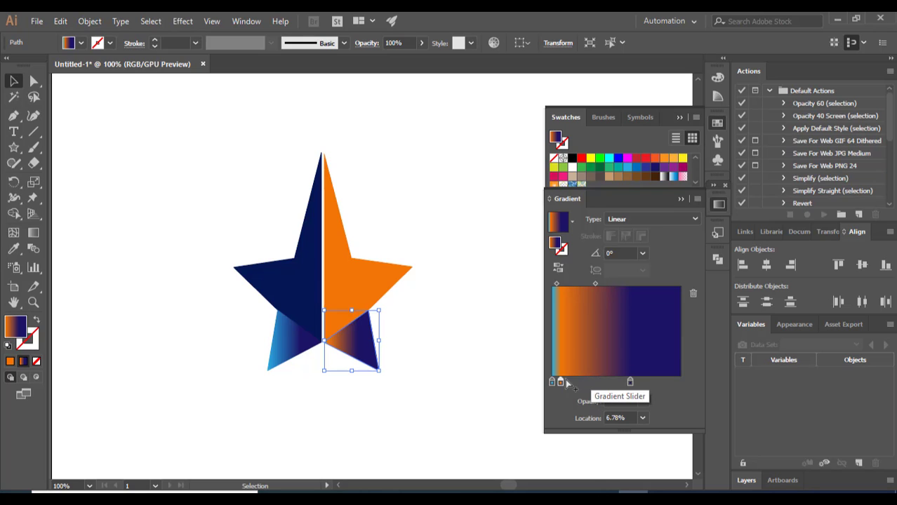
left_click_drag(560, 382, 656, 383)
left_click(630, 383)
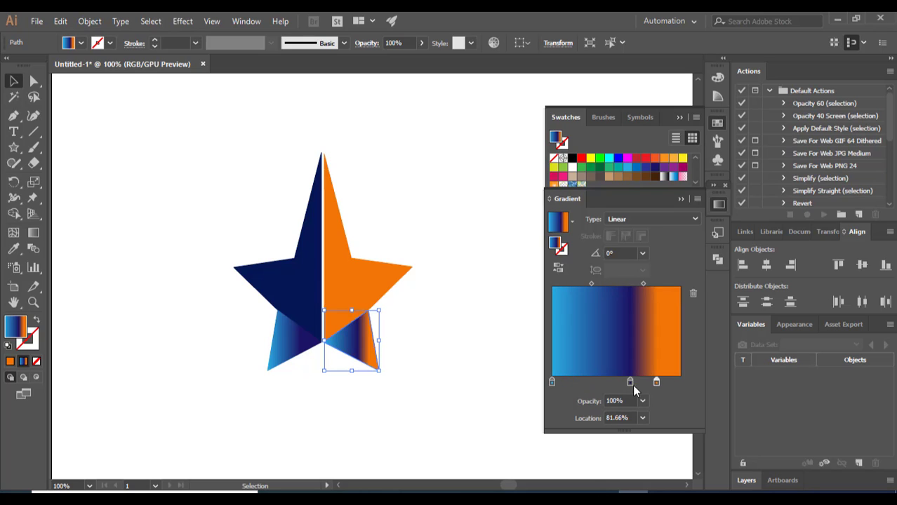
left_click_drag(633, 414, 603, 421)
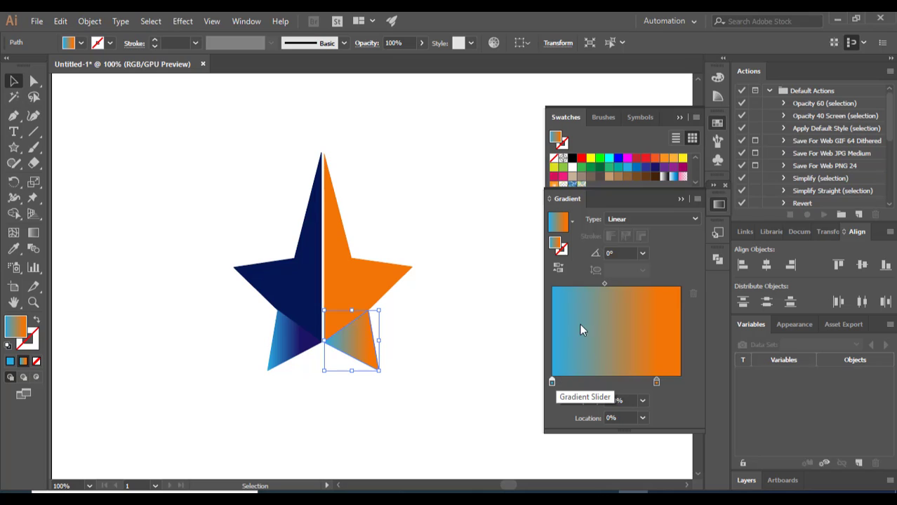
mouse_move(653, 381)
left_mouse_down()
mouse_move(551, 382)
mouse_move(638, 383)
left_mouse_up()
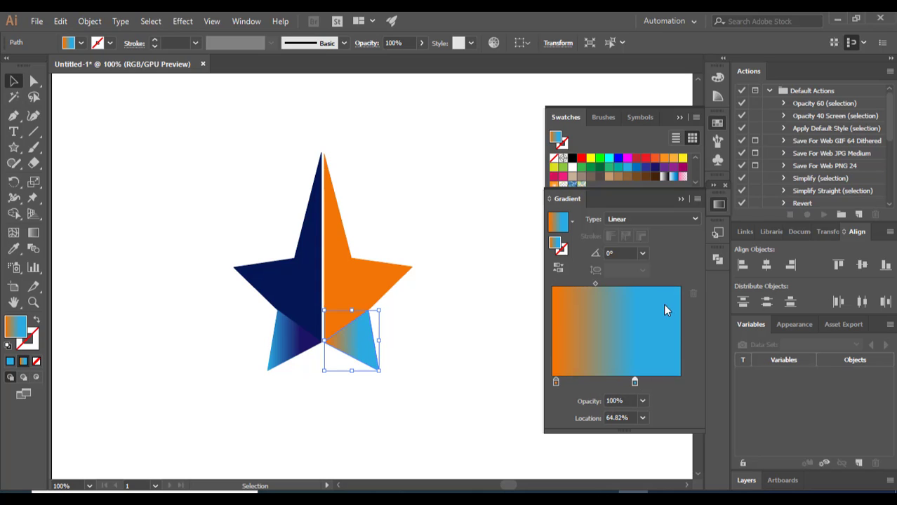
left_click(672, 160)
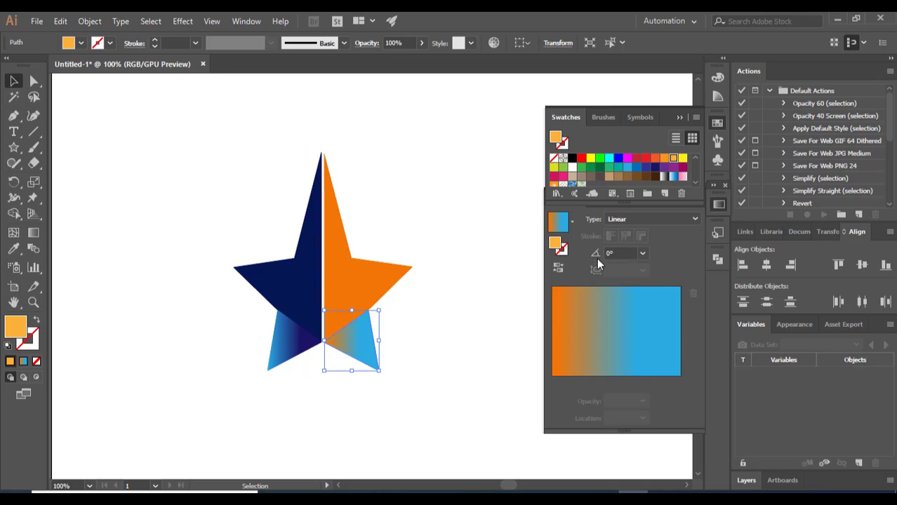
Reapply the gradient with a light orange right end and the deep orange stop moved inward.
key("period")
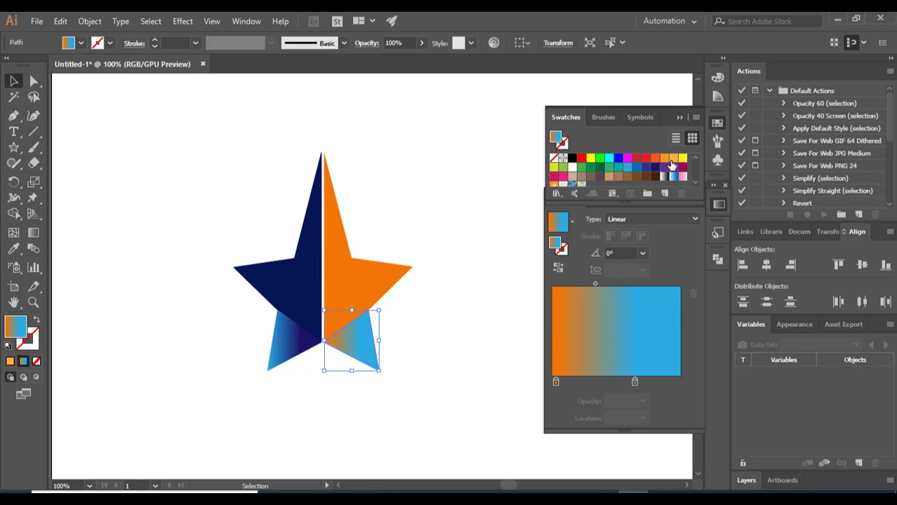
mouse_move(635, 382)
left_mouse_down()
mouse_move(629, 376)
mouse_move(641, 395)
mouse_move(677, 383)
left_mouse_up()
left_click(629, 379)
left_click_drag(555, 381, 608, 385)
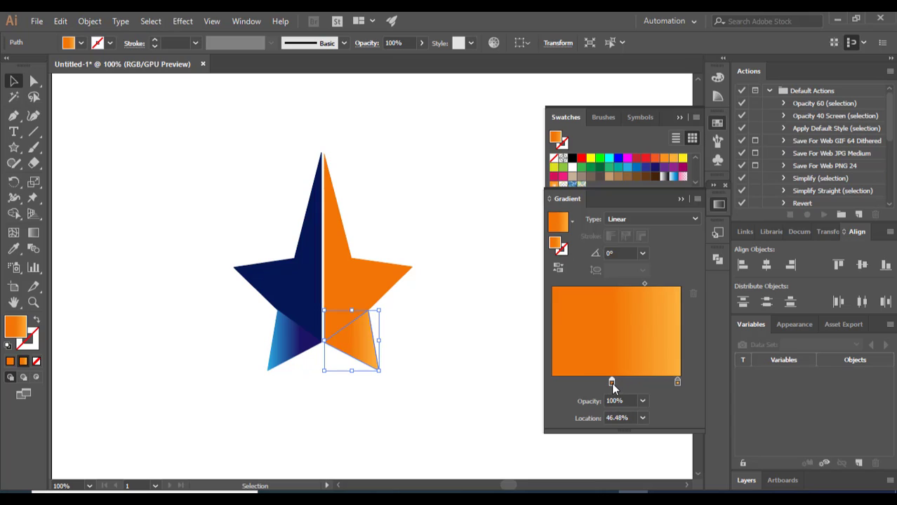
left_click_drag(611, 382, 622, 383)
Nudge the orange right half of the star up two arrow-key steps.
left_click(234, 240)
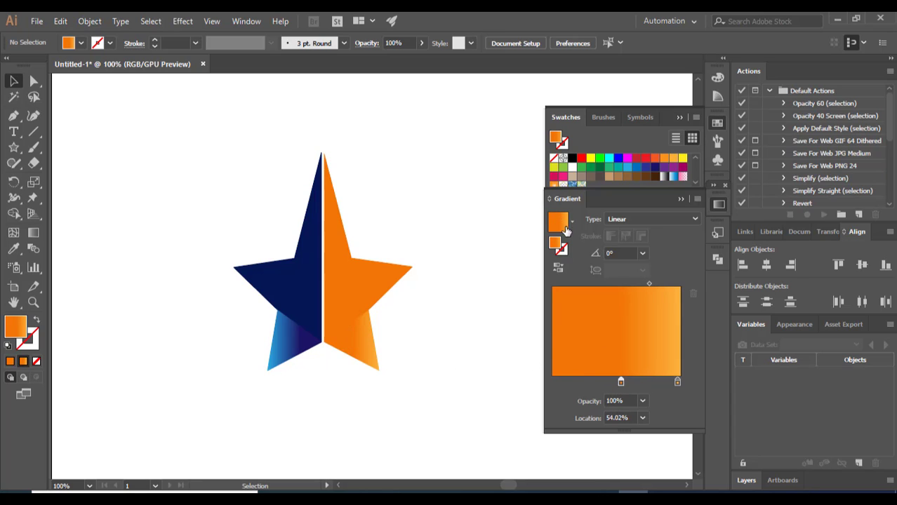
left_click(346, 266)
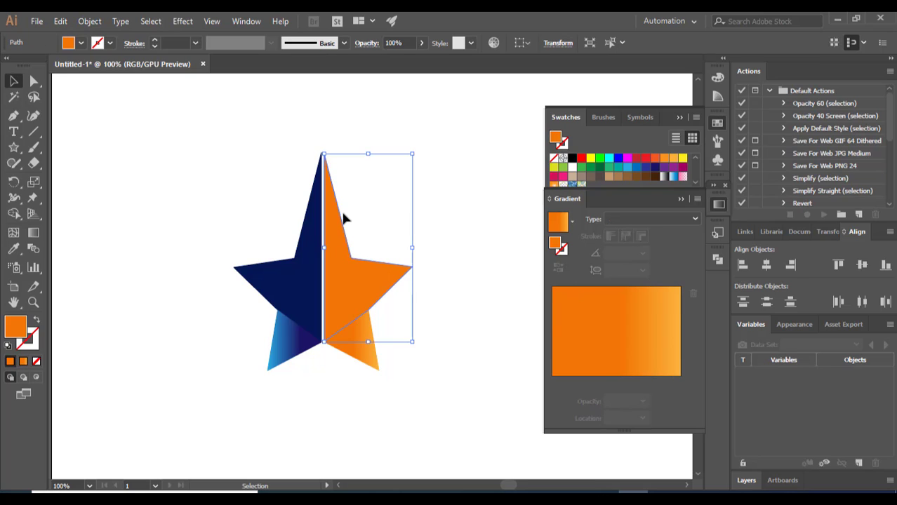
key("Up")
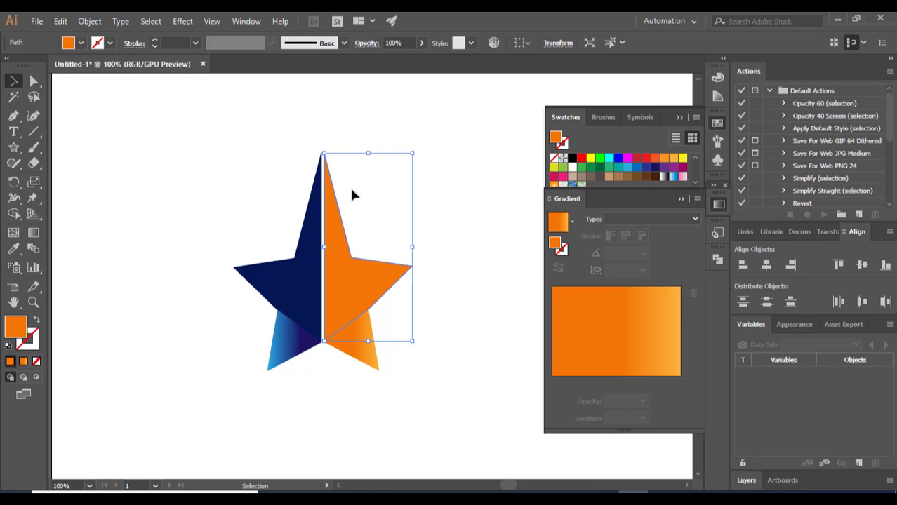
left_click(248, 162)
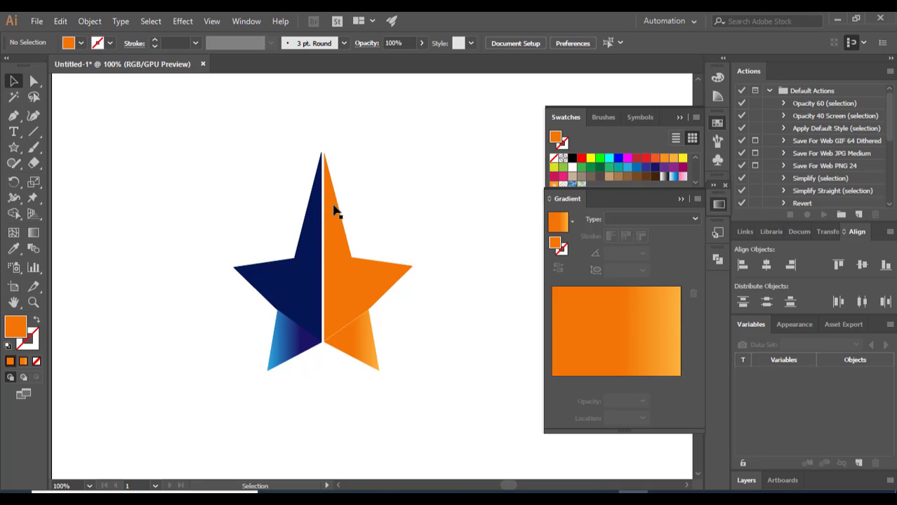
left_click(343, 240)
key("Up")
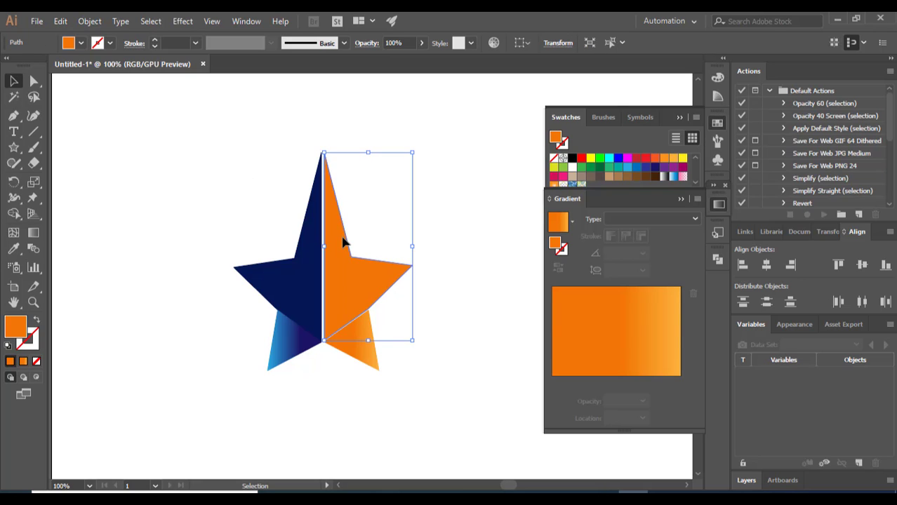
left_click(256, 225)
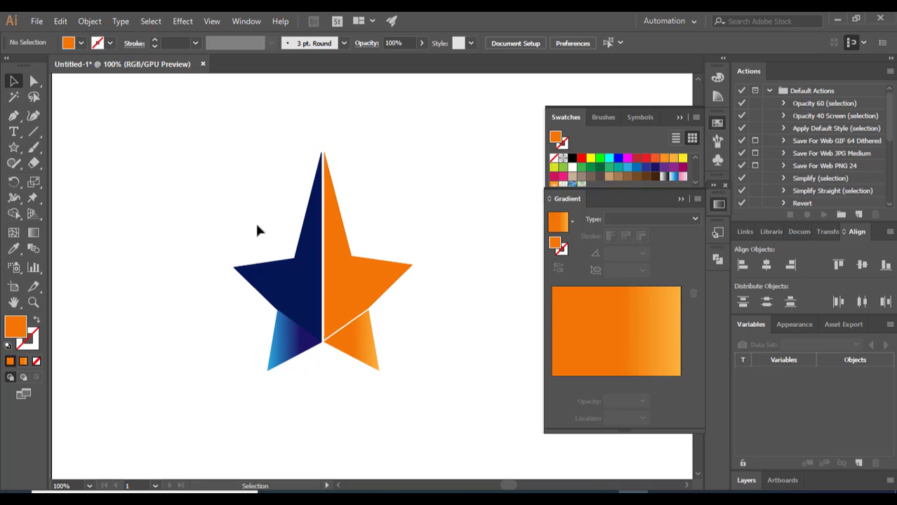
Inspect the lower-right gradient facet's fill, then deselect it.
left_click(365, 357)
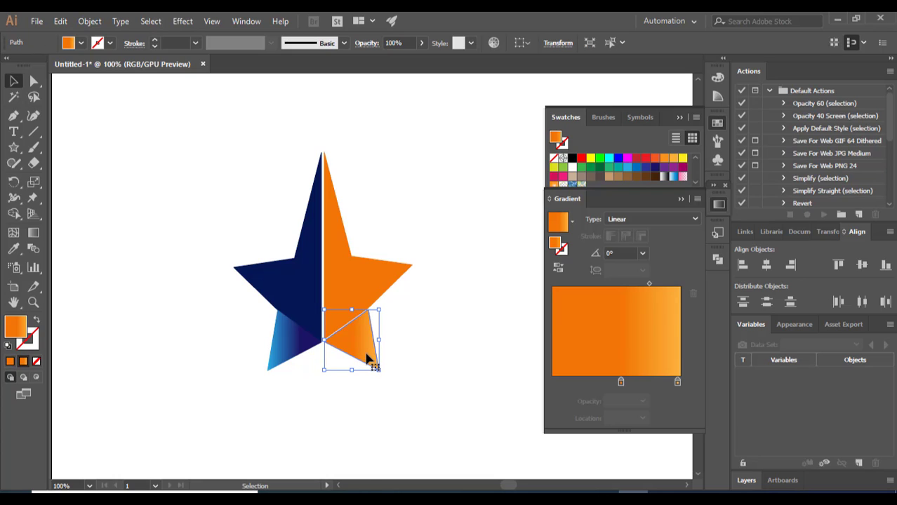
left_click(416, 233)
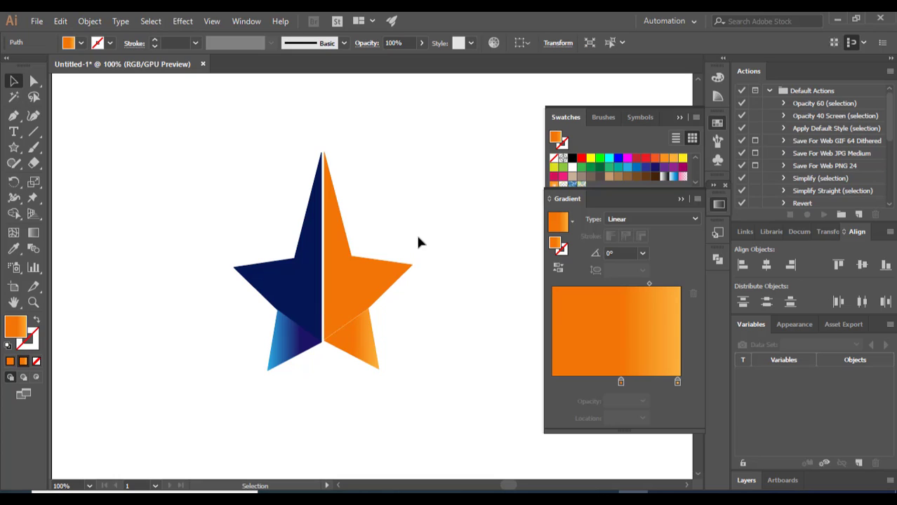
left_click(358, 342)
left_click(390, 226)
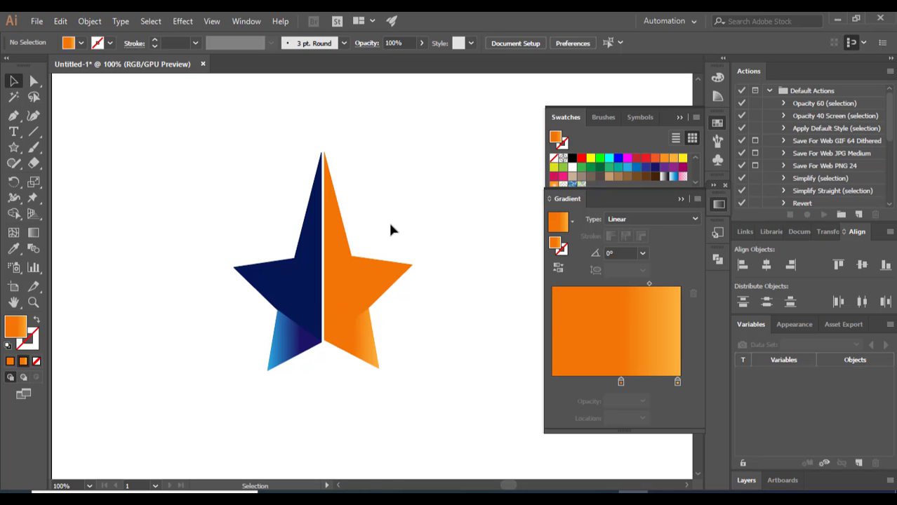
Draw a small star above the big star's tip, then reposition and shrink it slightly.
left_click(14, 147)
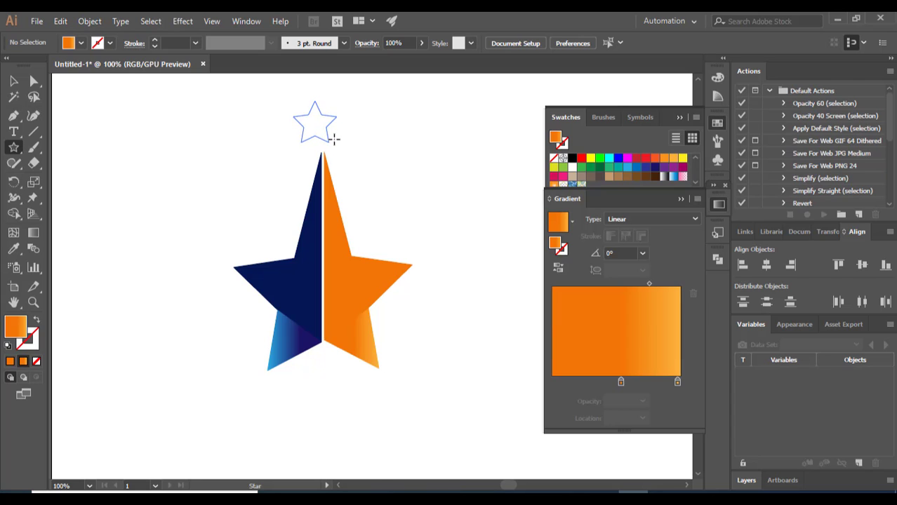
left_click_drag(318, 127, 334, 141)
left_click(121, 85)
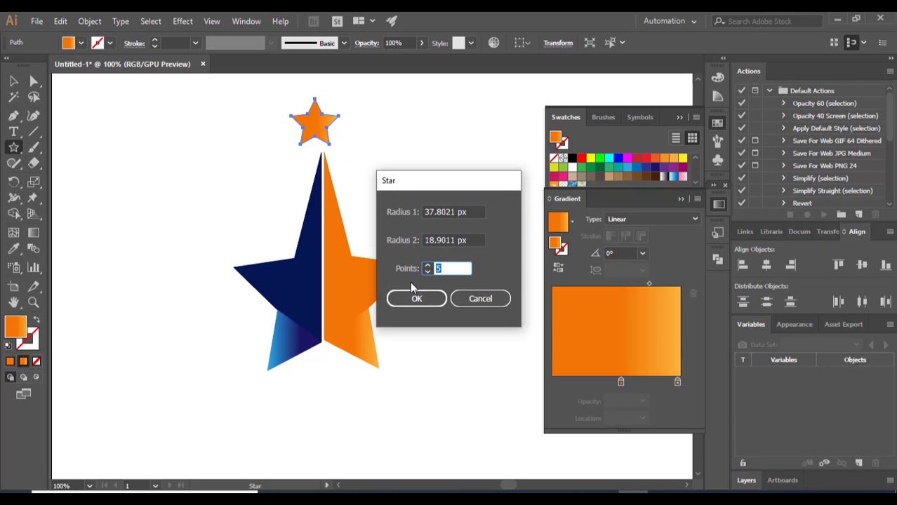
left_click(488, 299)
left_click(13, 80)
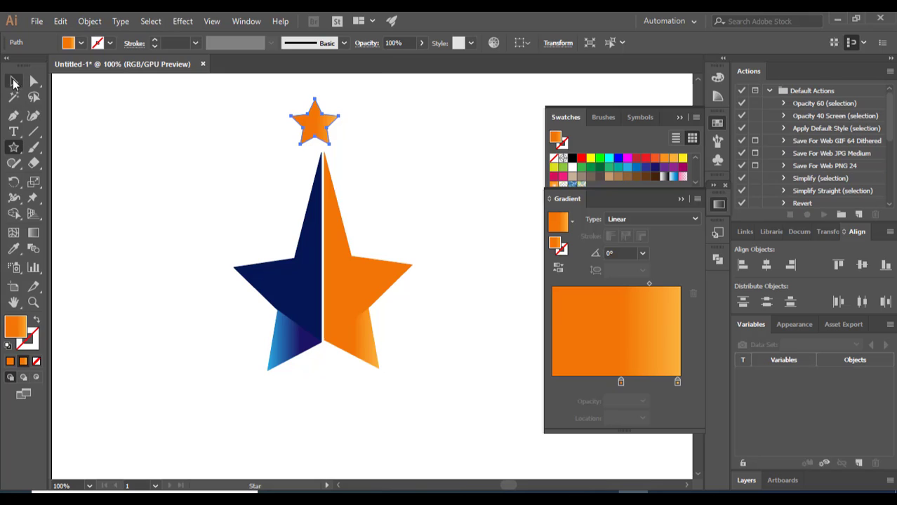
left_click_drag(313, 131, 319, 134)
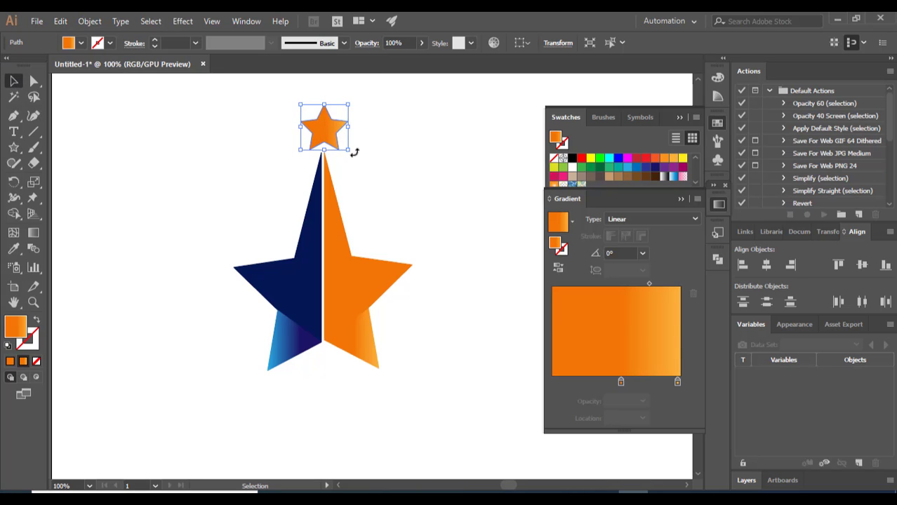
left_click_drag(349, 150, 332, 145)
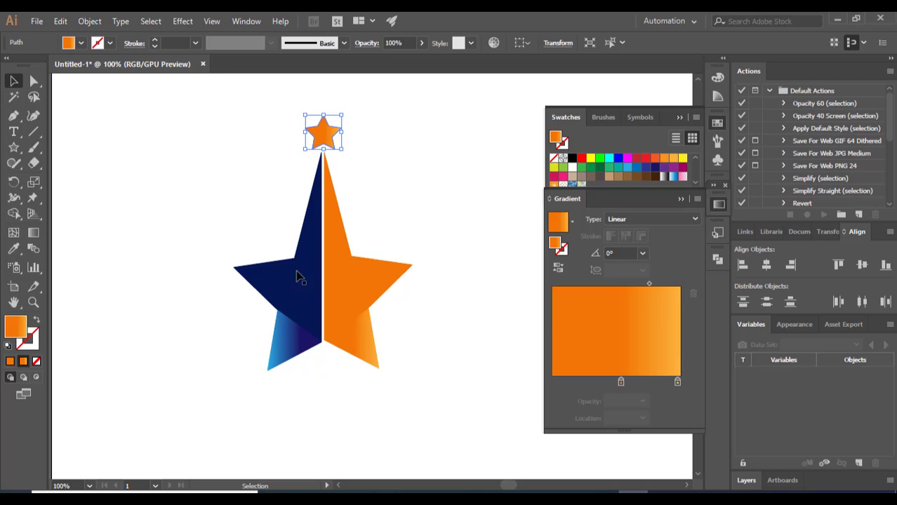
Fill the small star dark gray and nudge it down onto the tip.
double_click(16, 330)
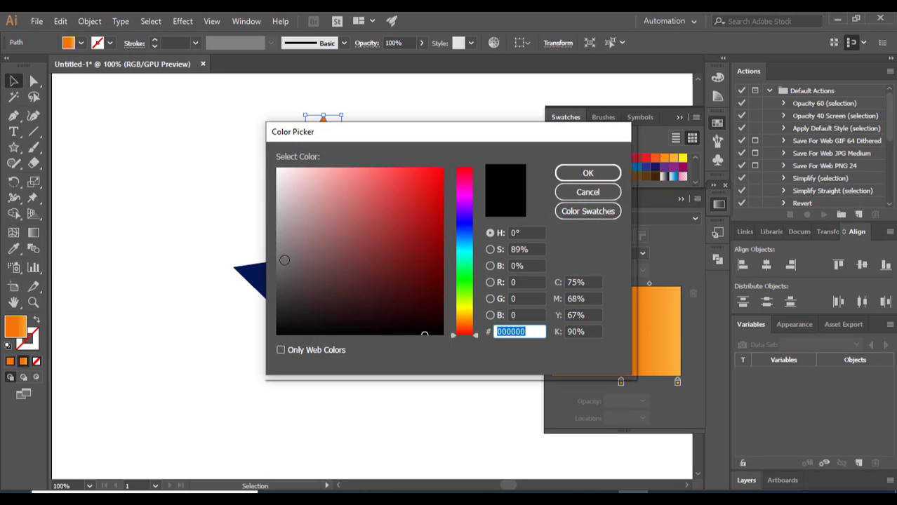
left_click(284, 263)
left_click(565, 173)
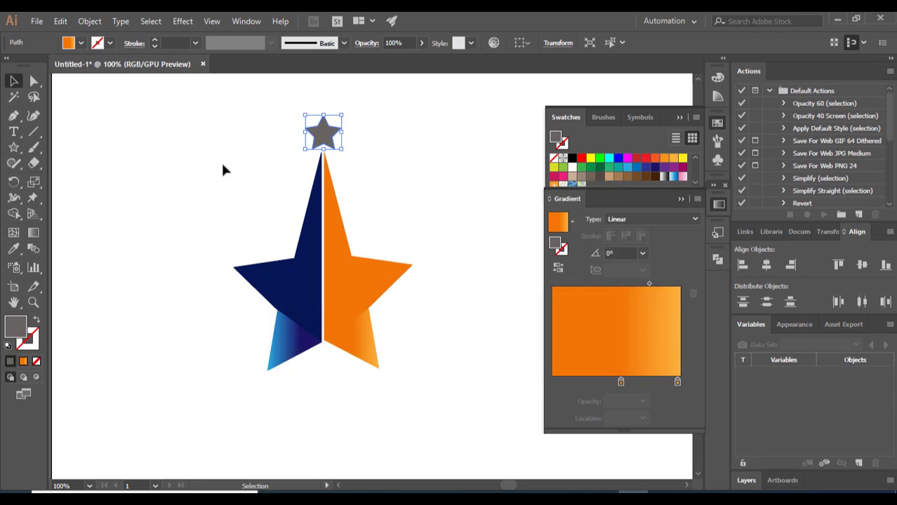
left_click(204, 159)
left_click(322, 141)
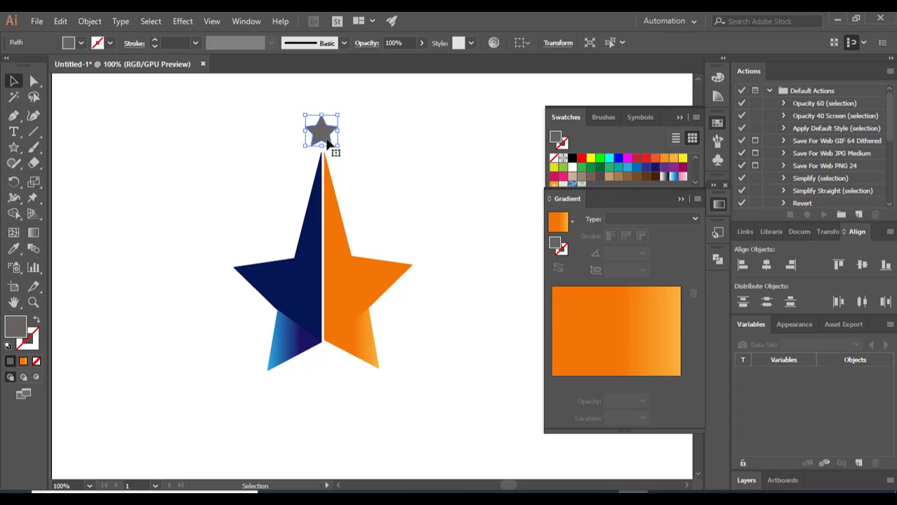
key("Down")
key("Down")
key("Down")
key("Down")
key("Down")
key("Down")
key("Down")
left_click(295, 145)
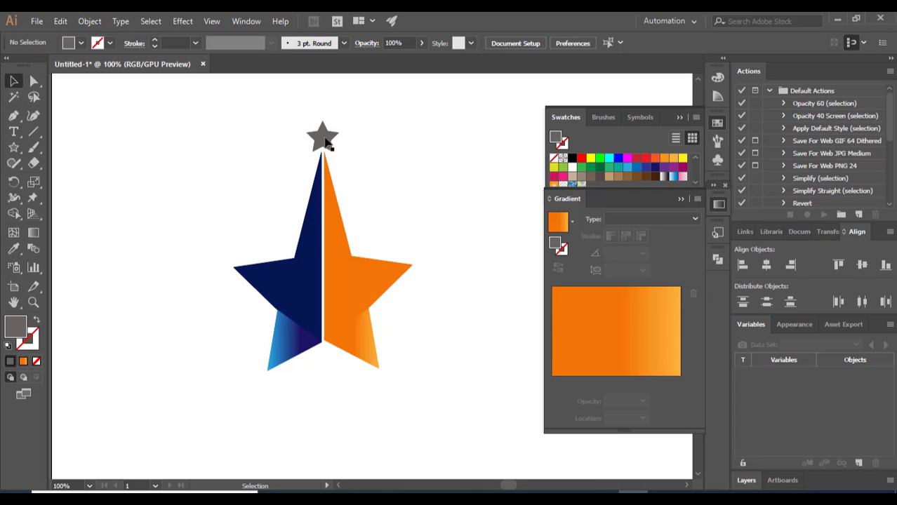
Duplicate the gray star into a medium and a tiny copy clustered beside the crowning star.
mouse_move(325, 142)
left_mouse_down()
mouse_move(297, 121)
mouse_move(342, 104)
left_mouse_up()
left_click(304, 129)
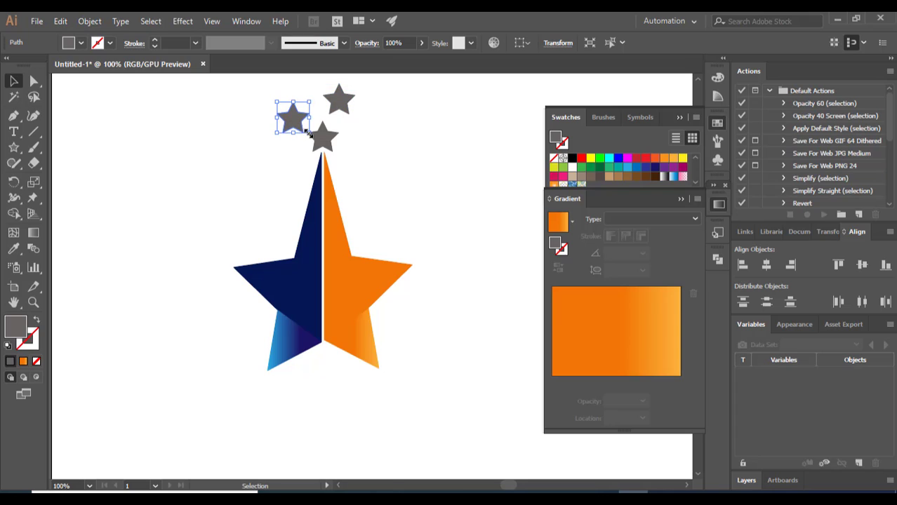
mouse_move(307, 132)
left_mouse_down()
mouse_move(287, 113)
mouse_move(298, 118)
left_mouse_up()
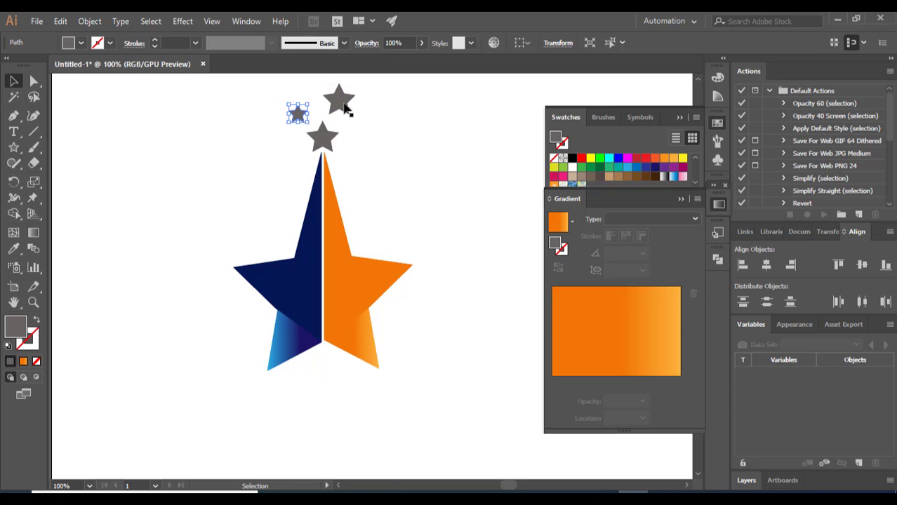
left_click(348, 113)
mouse_move(356, 117)
left_mouse_down()
mouse_move(332, 94)
mouse_move(330, 100)
left_mouse_up()
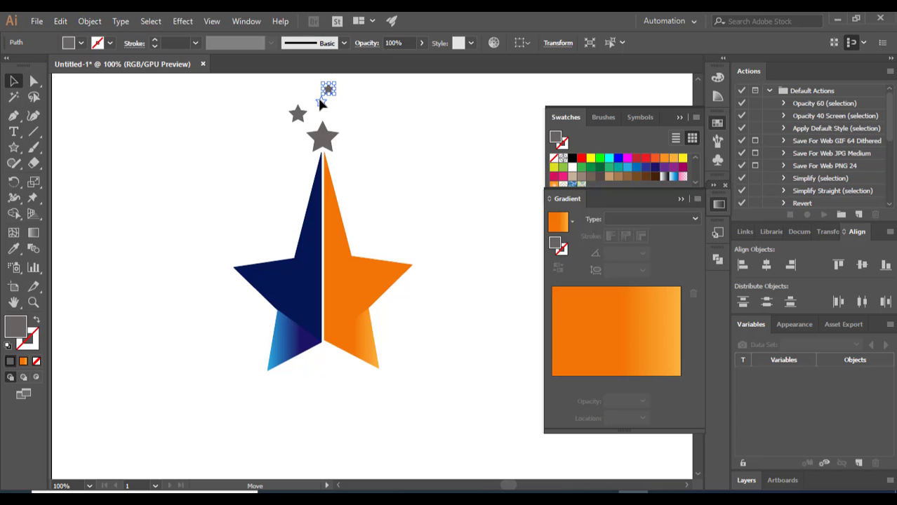
left_click_drag(321, 98, 317, 109)
left_click(299, 114)
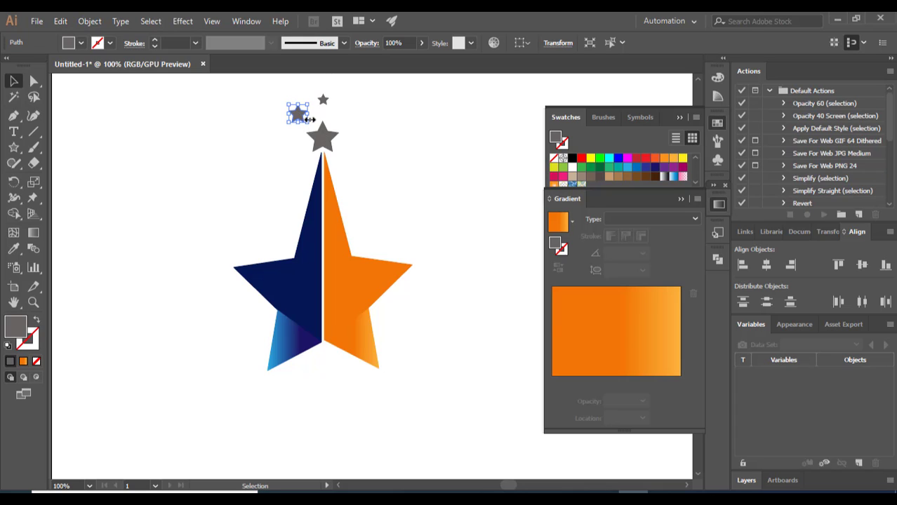
left_click_drag(304, 115, 311, 115)
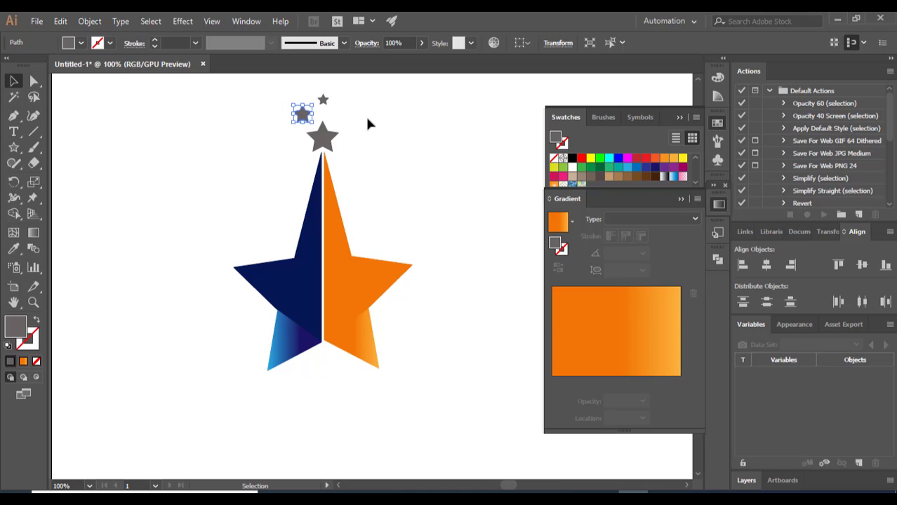
left_click(384, 160)
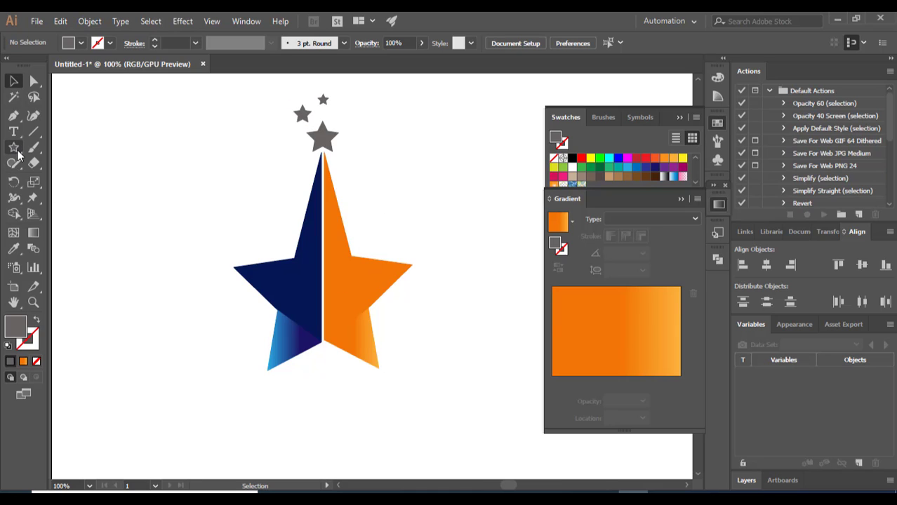
Draw a small circle and a duplicate, placing one above each upper arm of the star.
left_click_drag(18, 154, 53, 177)
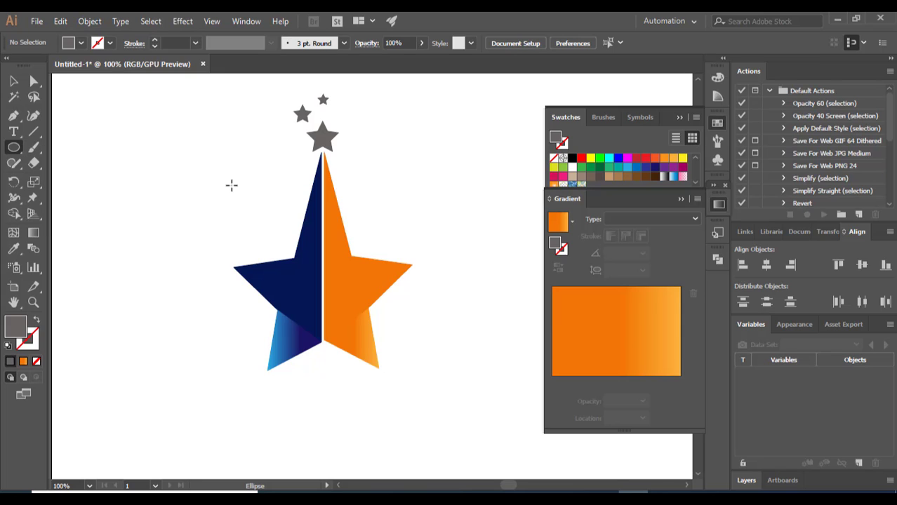
left_click_drag(234, 192, 251, 215)
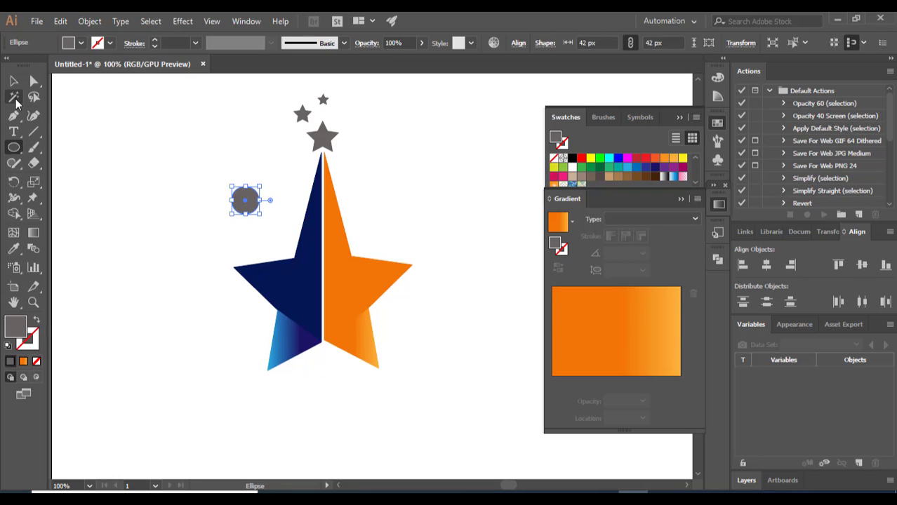
left_click(14, 82)
left_click_drag(243, 205, 375, 209)
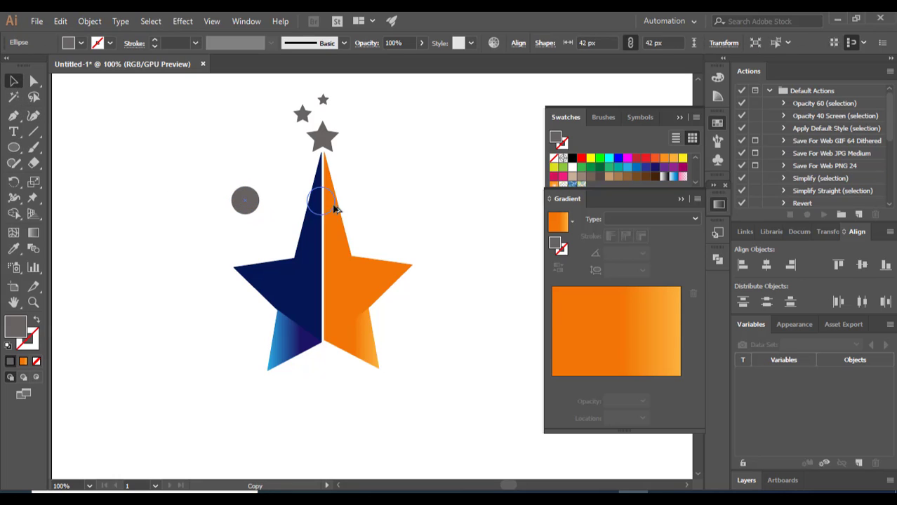
left_click_drag(245, 205, 269, 233)
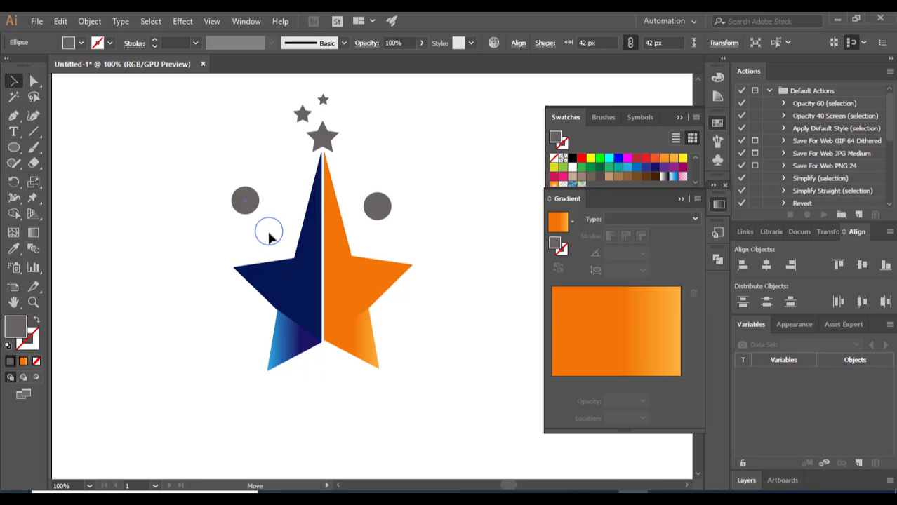
left_click_drag(382, 218, 382, 240)
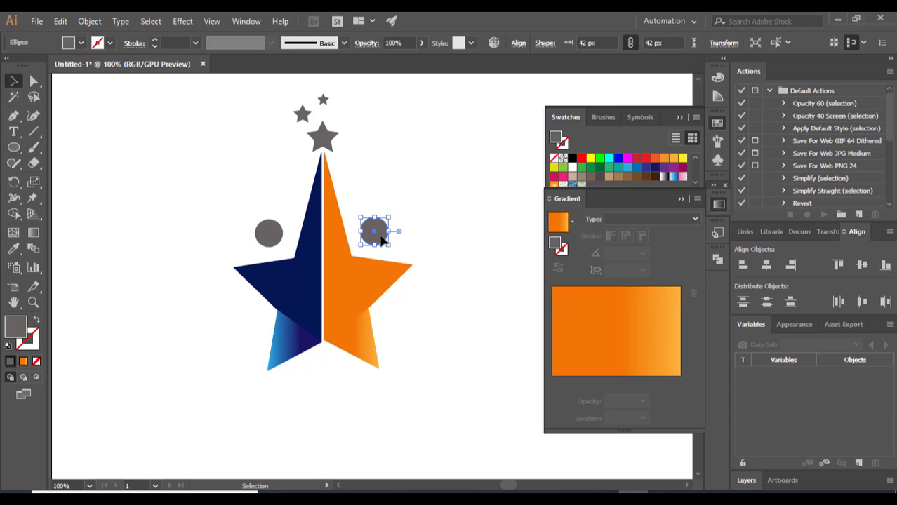
Eyedropper the star's navy into the left circle and its orange into the right one.
left_click(264, 237)
left_click(14, 249)
left_click(290, 274)
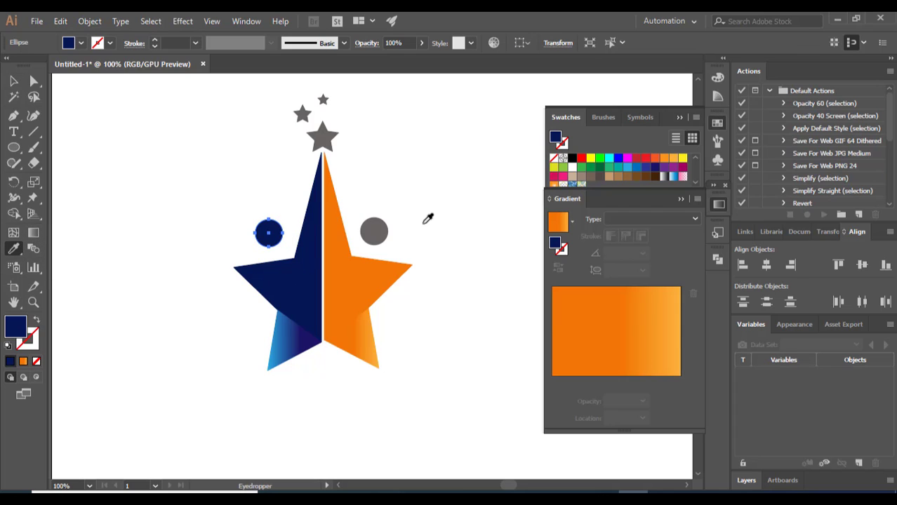
left_click(379, 232, "ctrl")
left_click(353, 268)
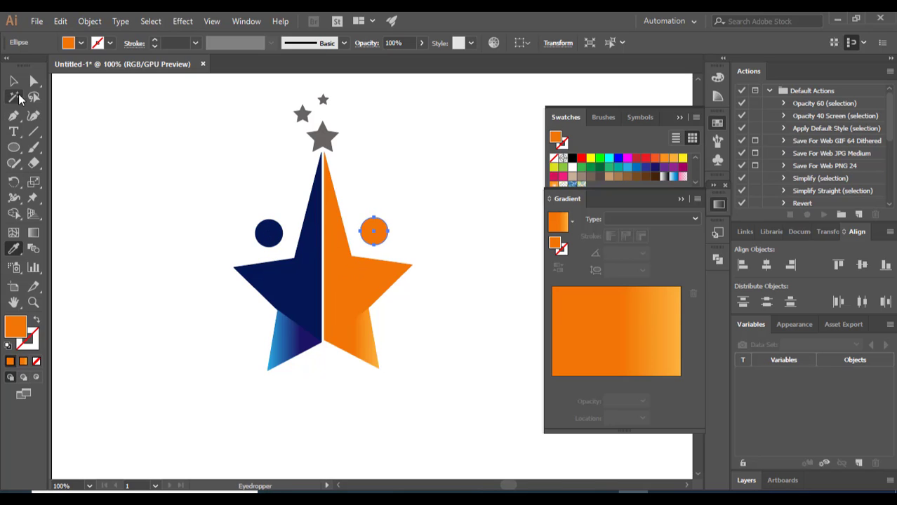
left_click(15, 85)
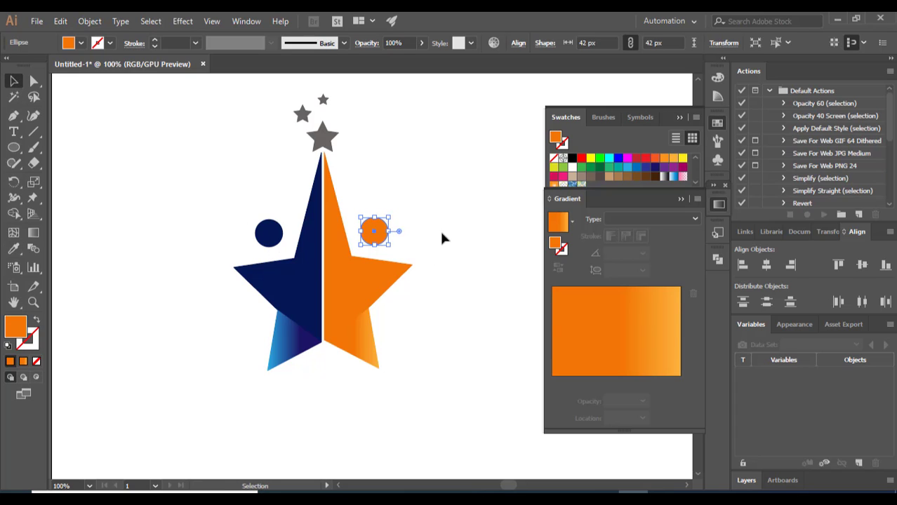
left_click(13, 147)
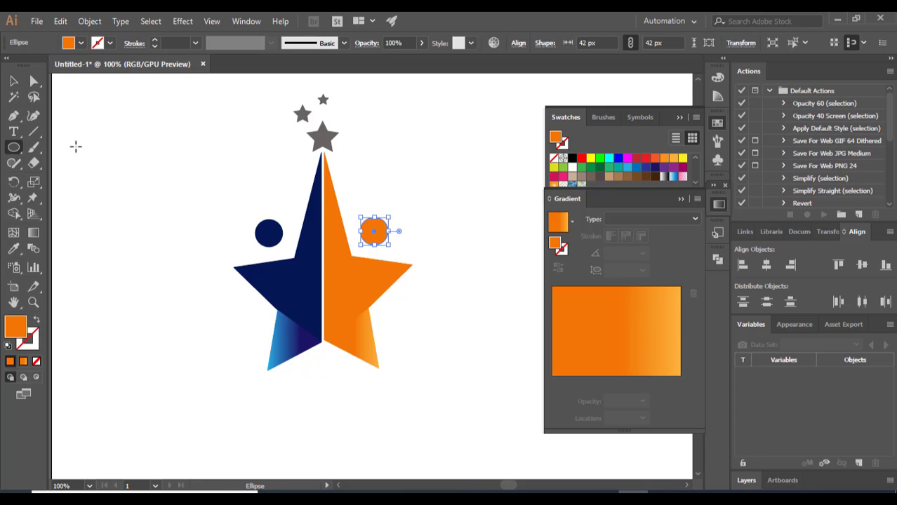
Draw a wide orange ellipse left of the star and select it to edit its fill colour.
left_click_drag(75, 146, 217, 207)
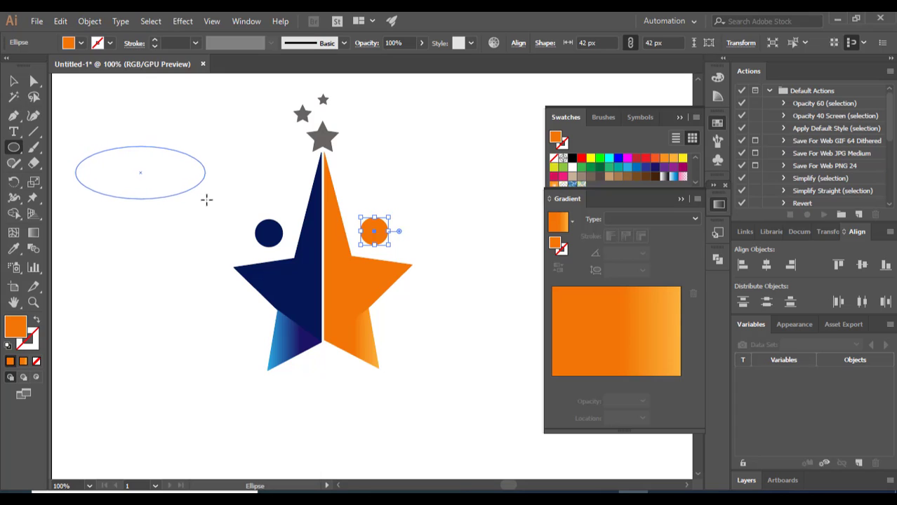
left_click_drag(217, 206, 230, 213)
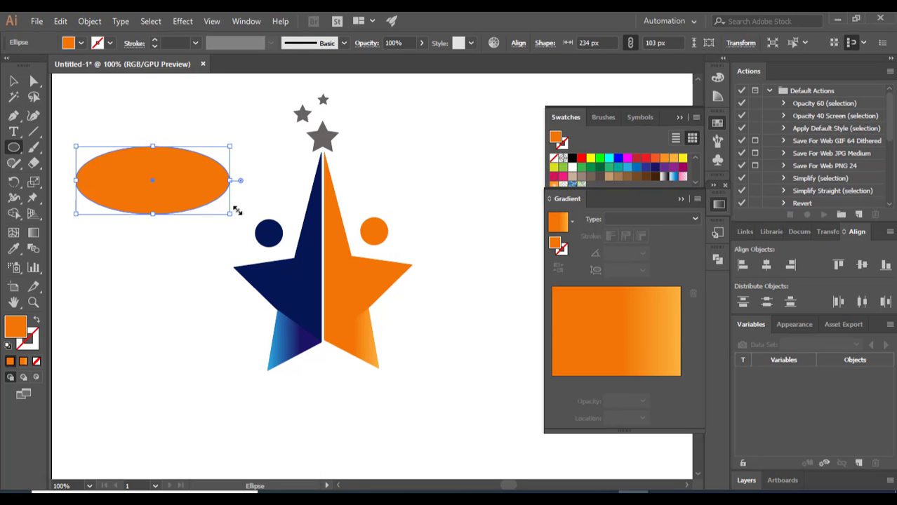
left_click(14, 81)
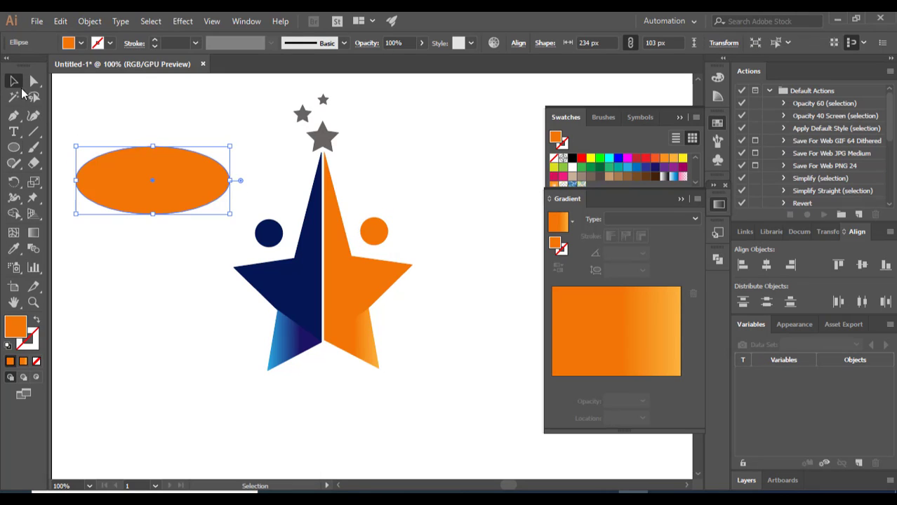
left_click(122, 169)
left_click(122, 167)
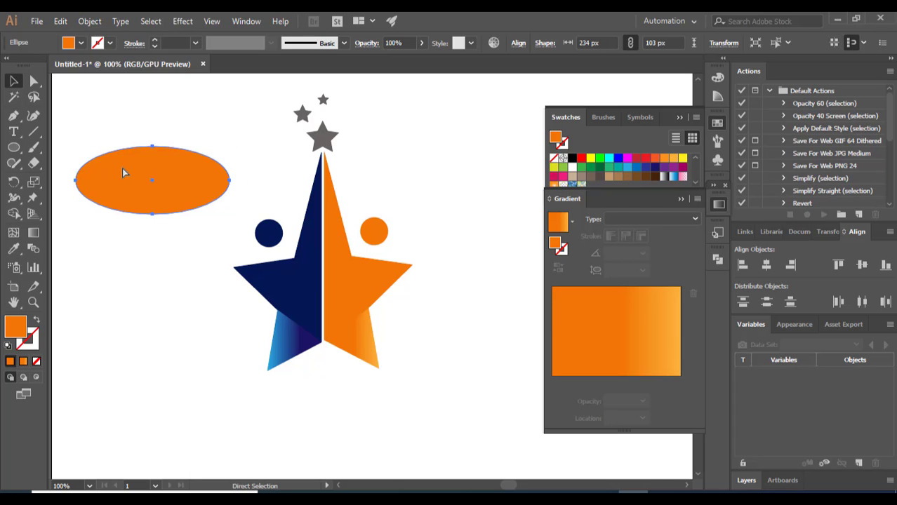
left_click(123, 174)
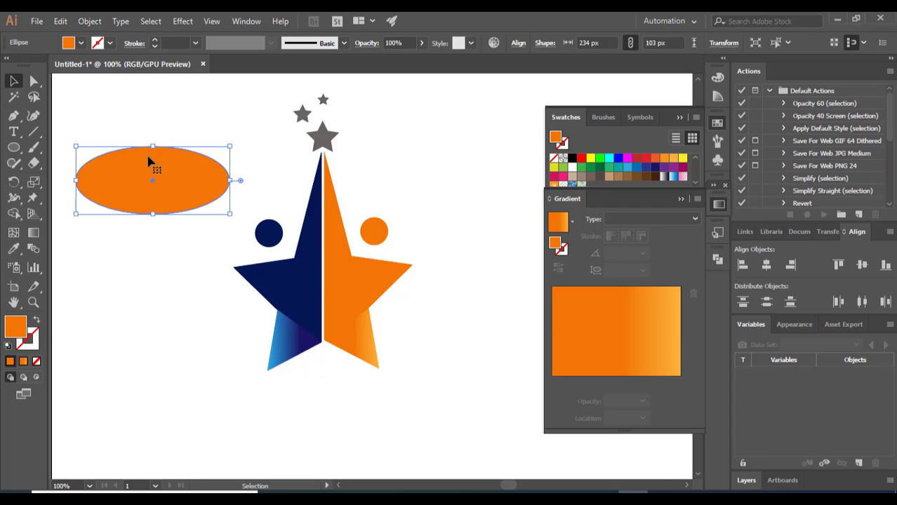
double_click(14, 327)
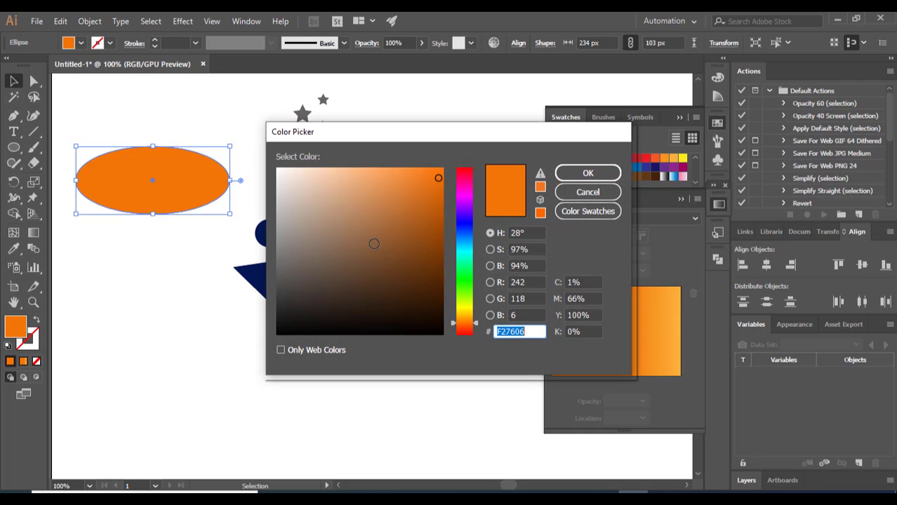
Place a smaller near-black ellipse inside the orange one and select both for Pathfinder.
left_click(460, 285)
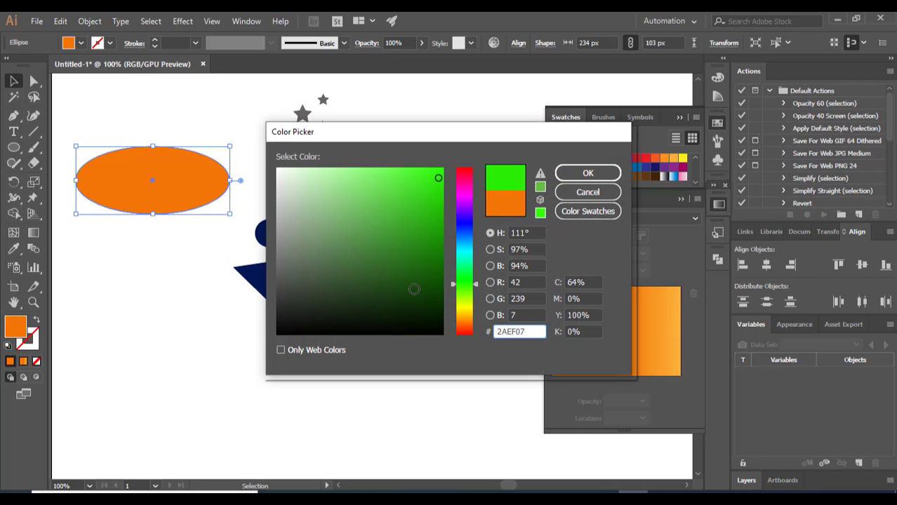
left_click(295, 325)
left_click(569, 174)
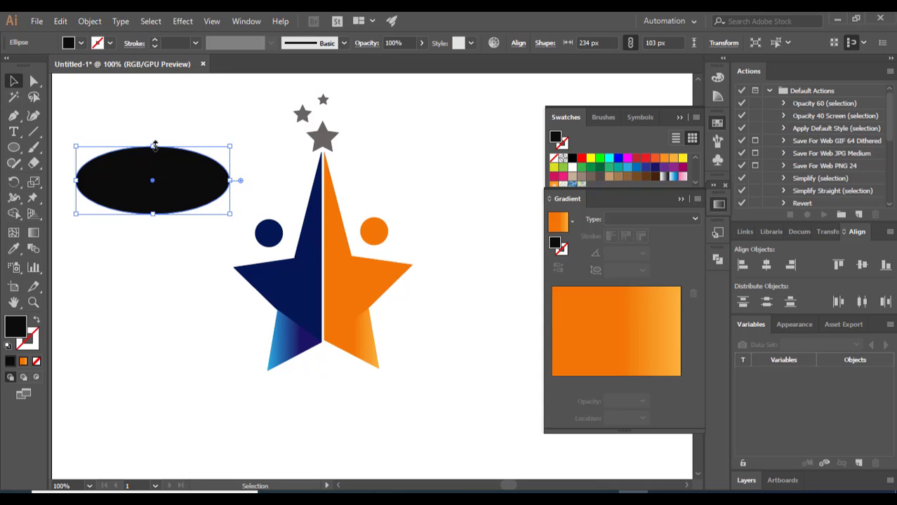
mouse_move(155, 145)
left_mouse_down()
mouse_move(157, 181)
mouse_move(162, 167)
left_mouse_up()
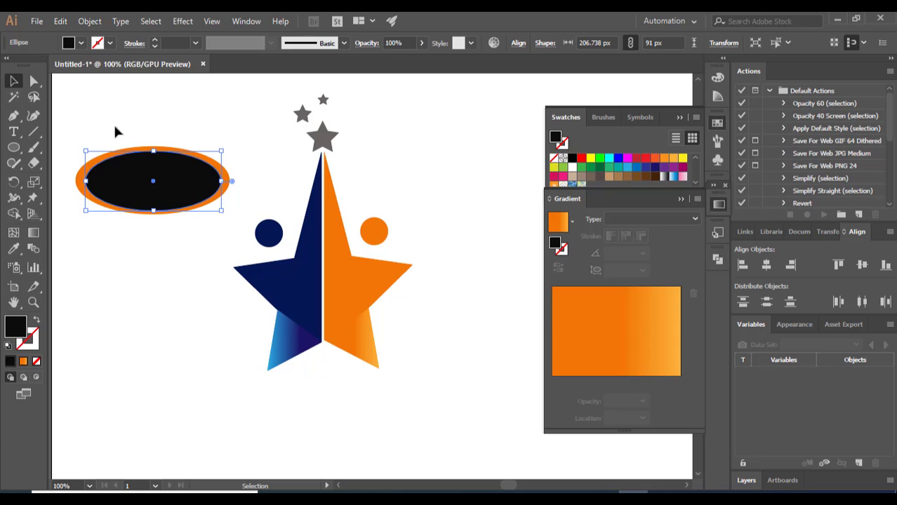
left_click_drag(117, 131, 232, 219)
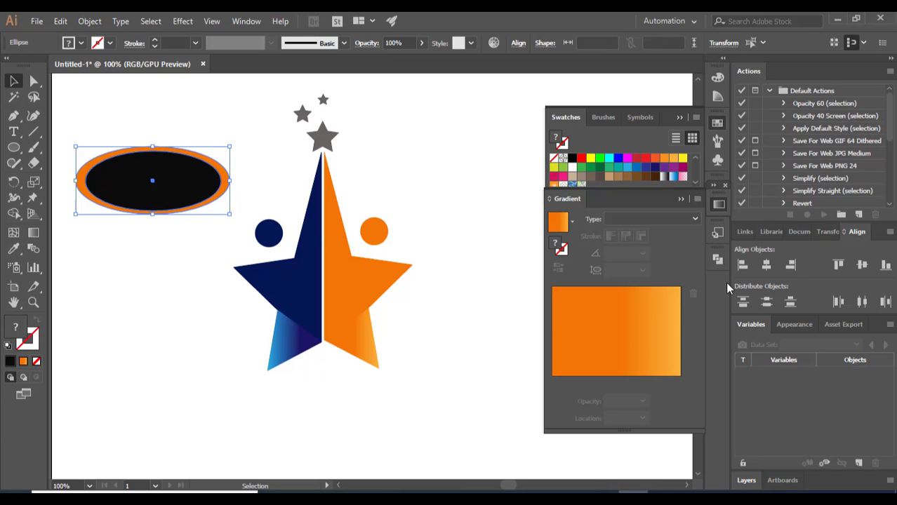
left_click(717, 258)
Divide the ovals, shift them down beside the star, ungroup, and delete the black centre.
key("ctrl+g")
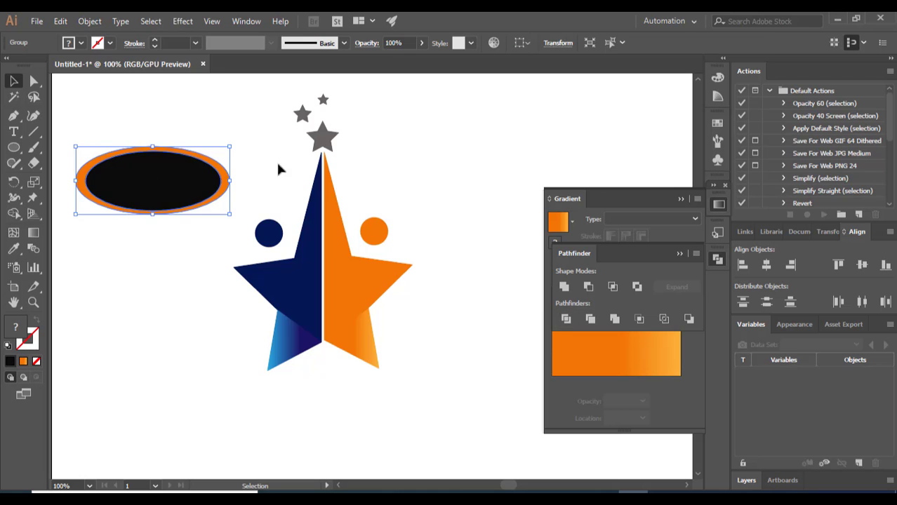
left_click_drag(171, 174, 172, 256)
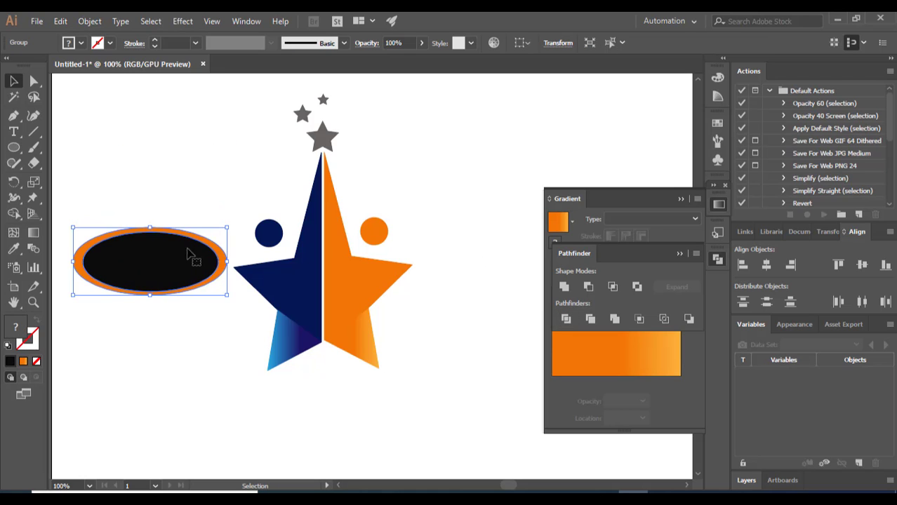
right_click(184, 253)
left_click(218, 363)
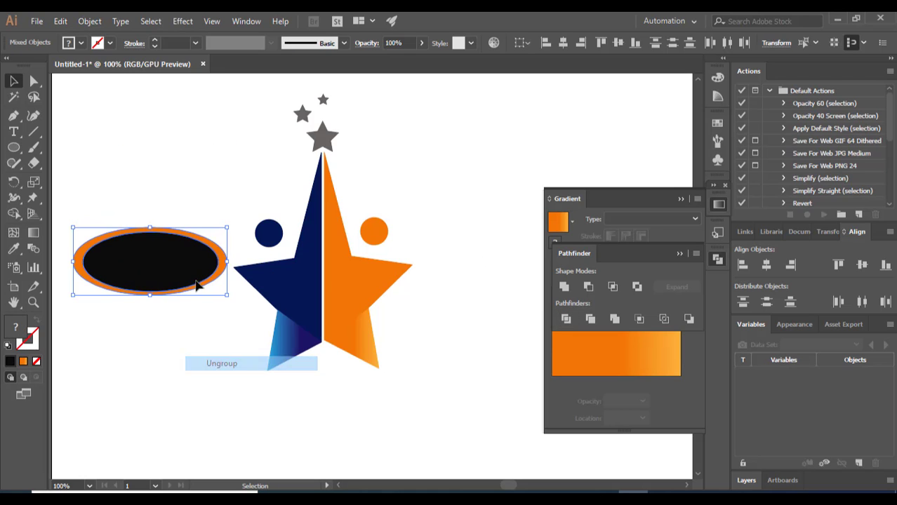
left_click(174, 214)
left_click_drag(168, 264, 172, 170)
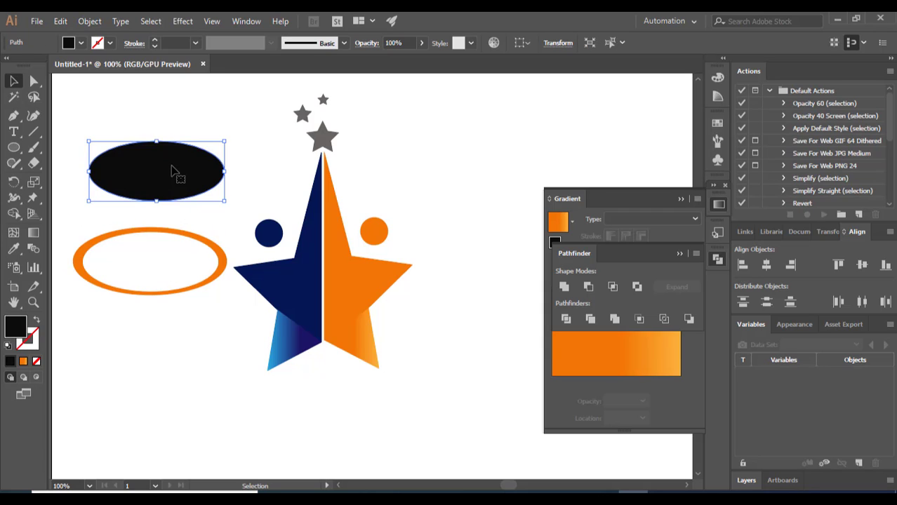
key("Delete")
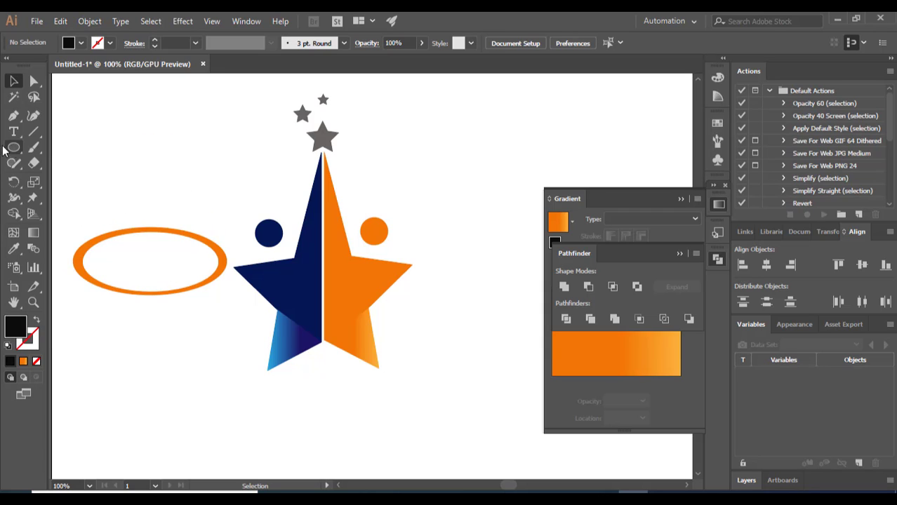
left_click(13, 147)
Draw two short vertical lines across the ring's top and Divide the ring along them.
left_click(33, 132)
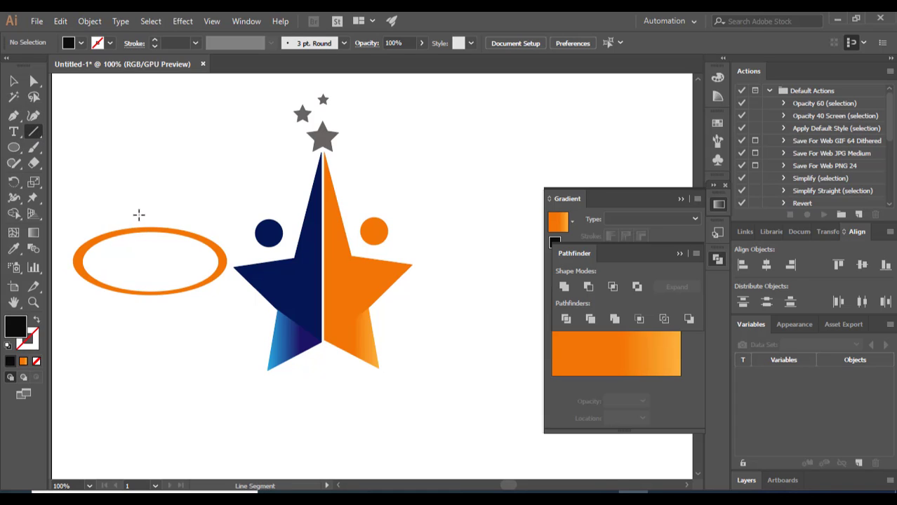
left_click_drag(136, 248, 136, 247)
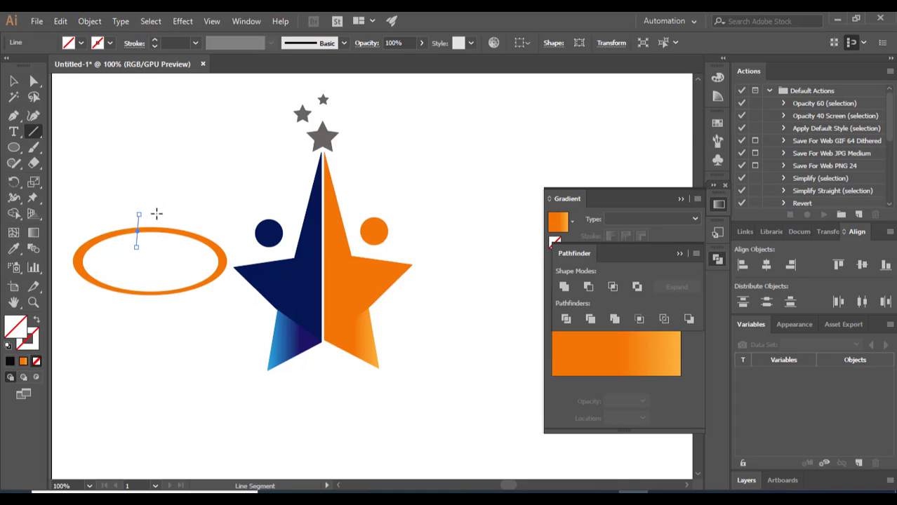
left_click_drag(157, 214, 157, 247)
left_click(13, 81)
left_click_drag(108, 186, 188, 277)
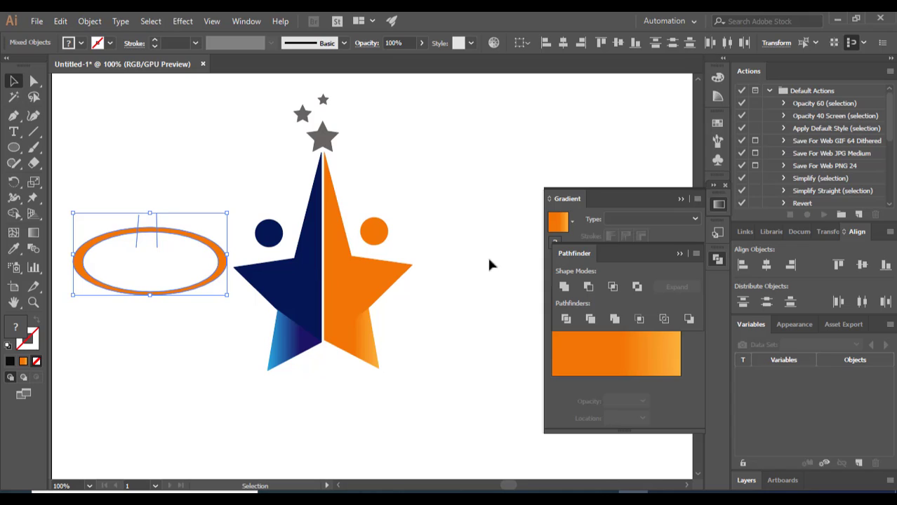
left_click(565, 319)
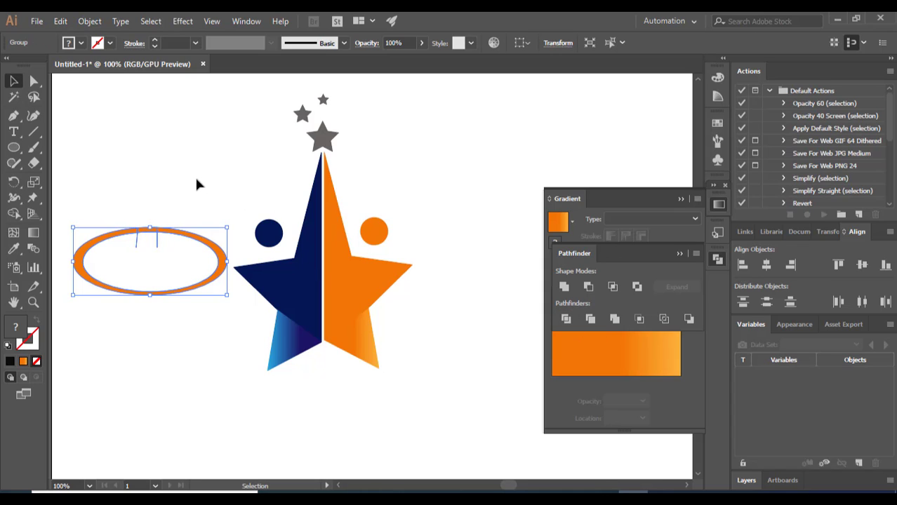
left_click(167, 194)
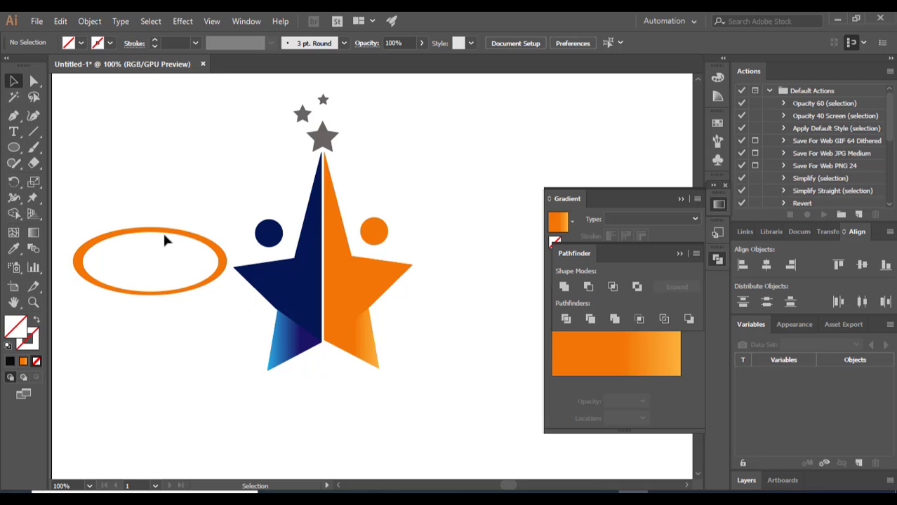
left_click(150, 234)
right_click(150, 230)
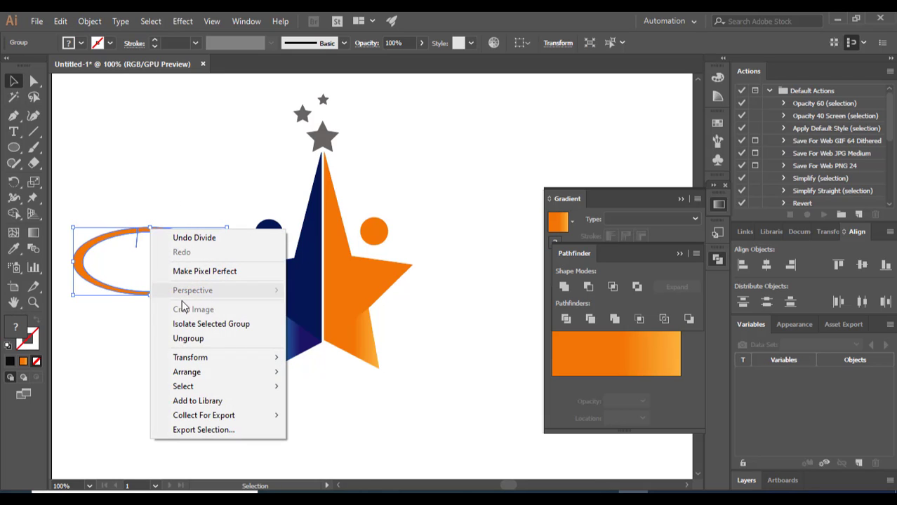
Ungroup the cut ring, pull it away from the small dash, and move it around the star's base.
left_click(188, 338)
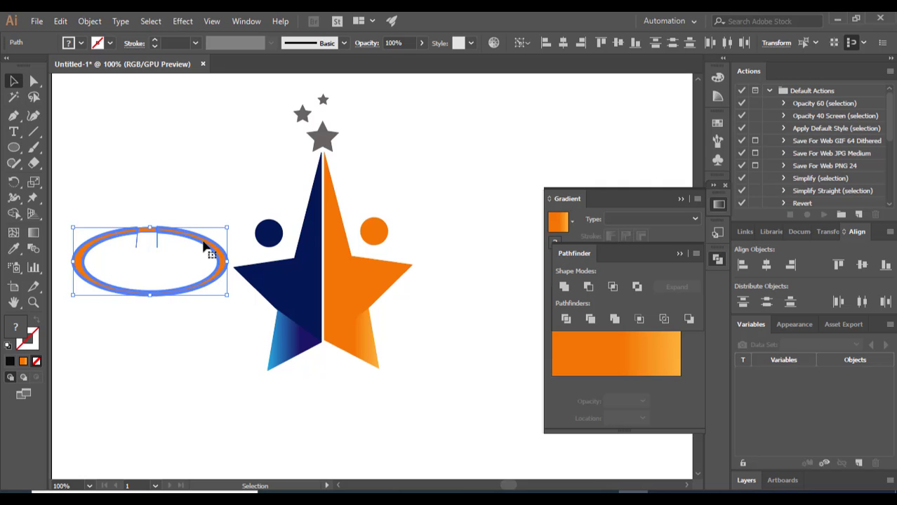
left_click_drag(203, 241, 202, 310)
left_click(183, 252)
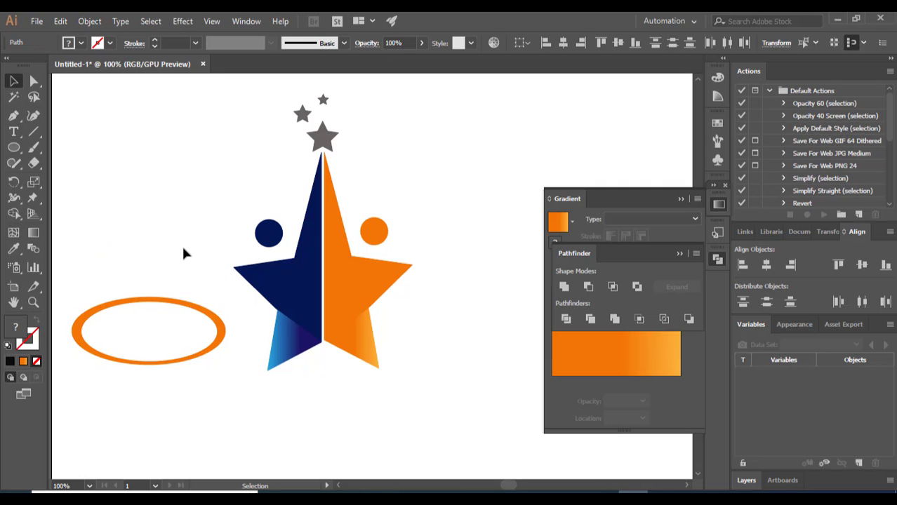
right_click(180, 305)
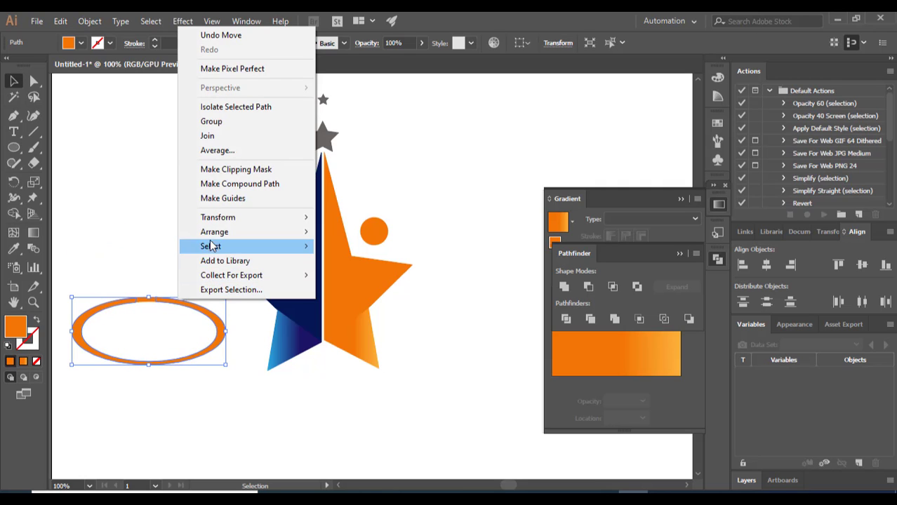
left_click(150, 241)
left_click_drag(211, 349, 207, 238)
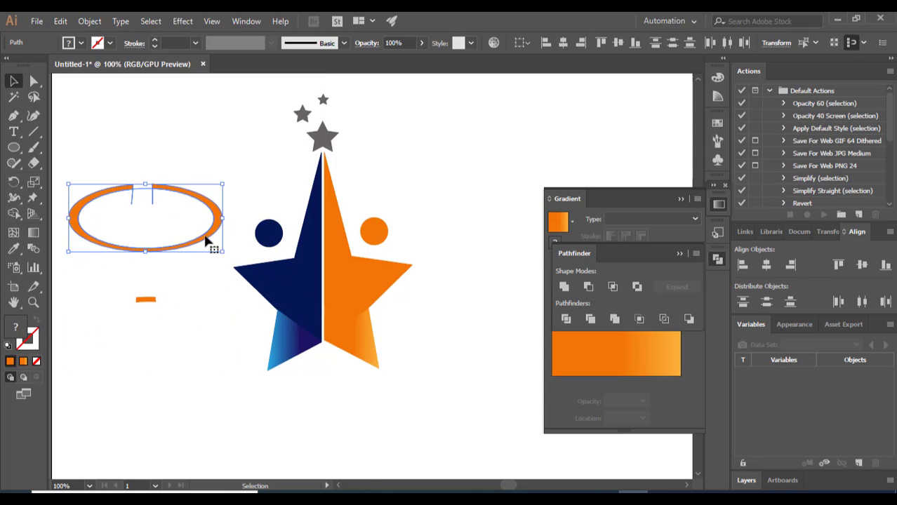
left_click(175, 241)
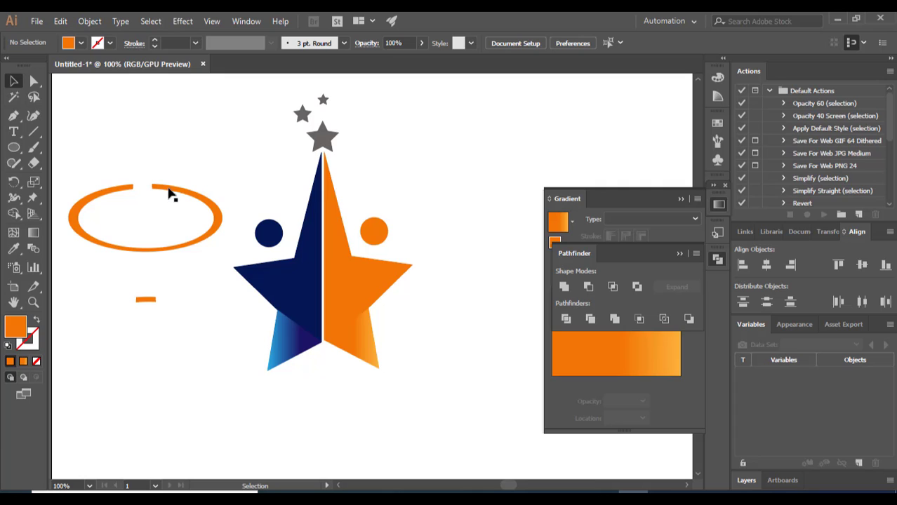
left_click_drag(172, 195, 347, 321)
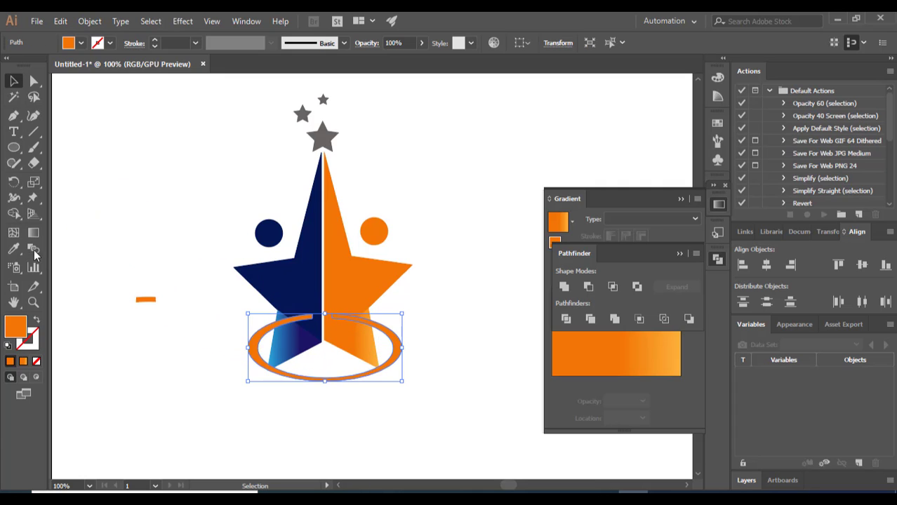
Delete the small leftover orange dash.
left_click(120, 283)
left_click_drag(119, 283, 154, 309)
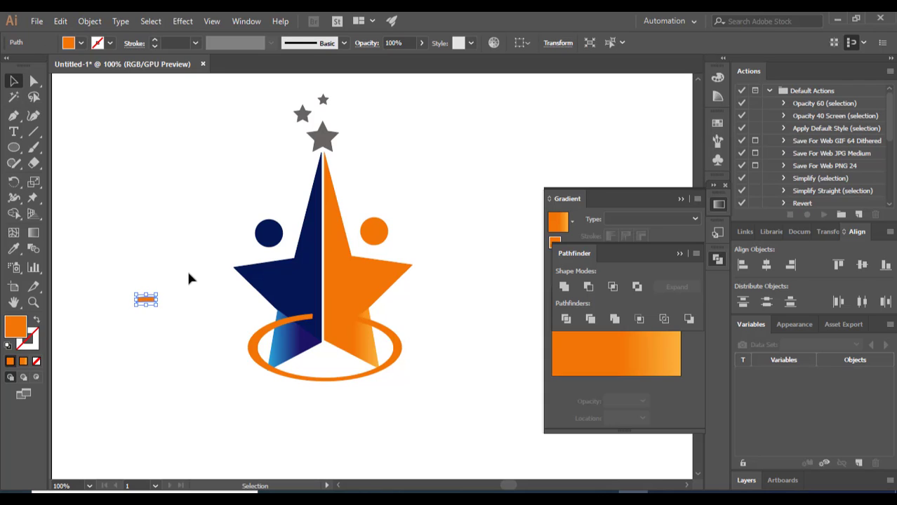
key("Delete")
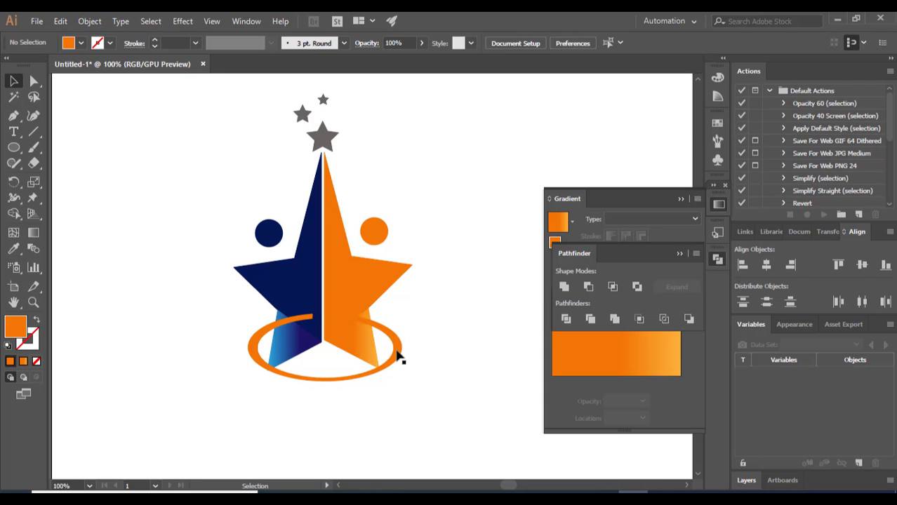
Tilt the orange ring counter-clockwise and stretch it wider to the right.
left_click(400, 355)
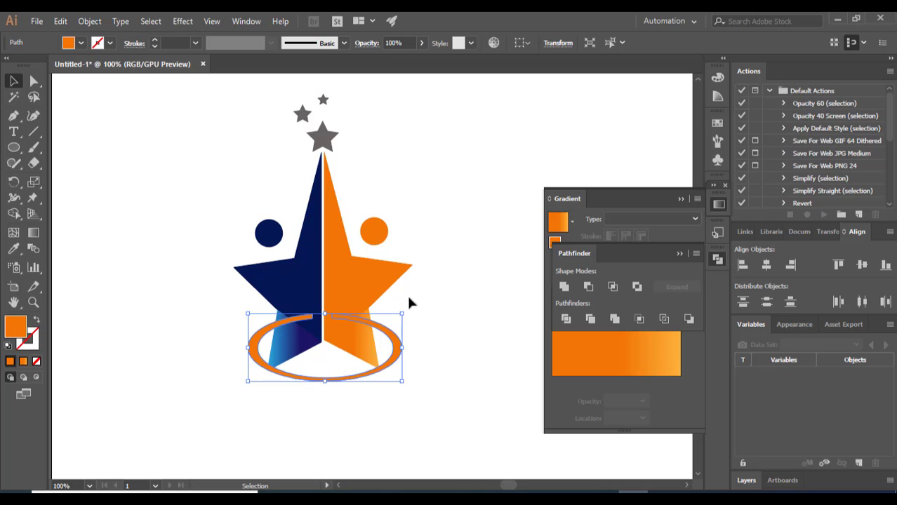
left_click(398, 289)
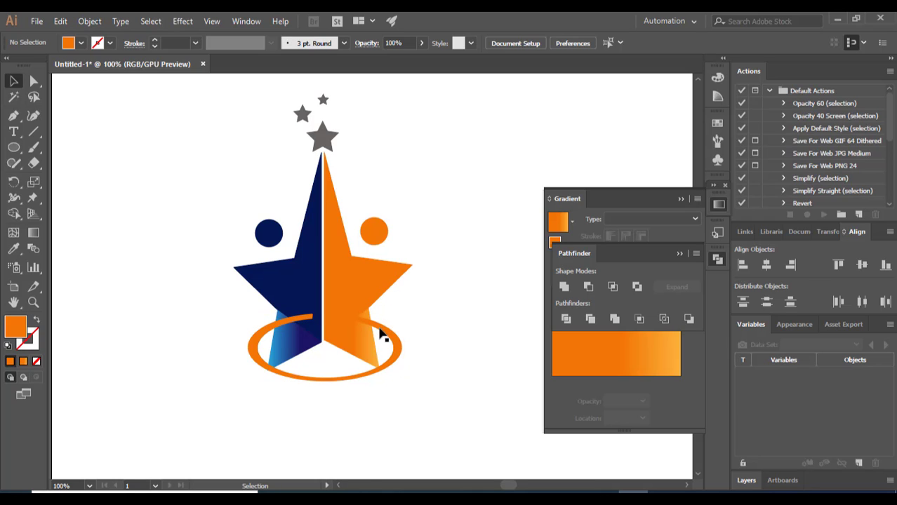
left_click(392, 336)
left_click_drag(408, 315, 410, 300)
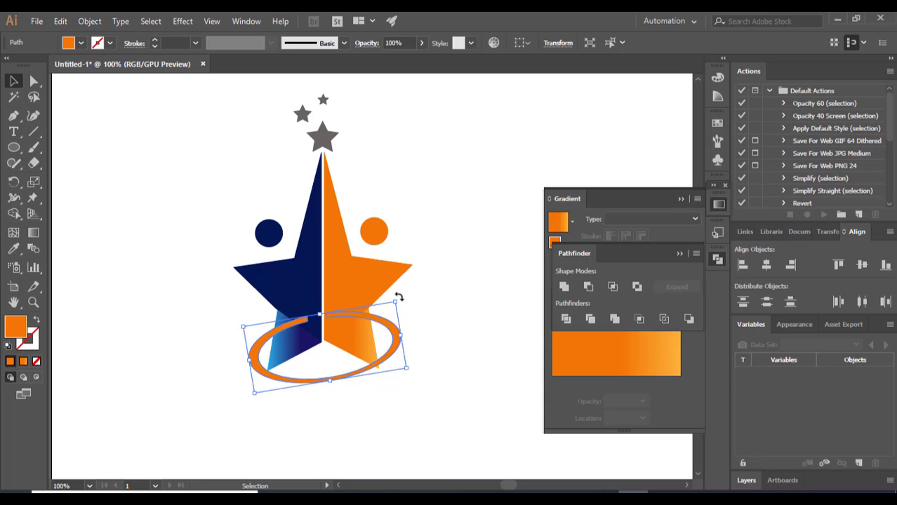
left_click_drag(397, 296, 394, 292)
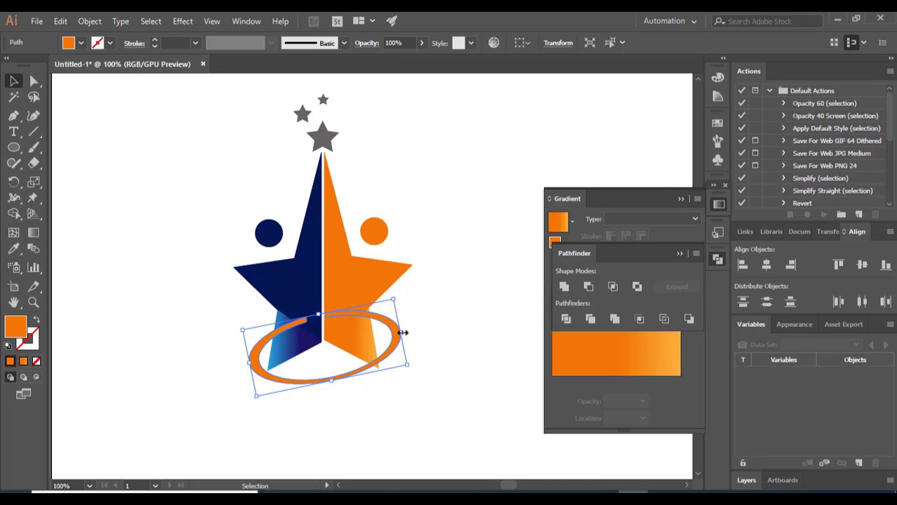
left_click_drag(403, 332, 412, 331)
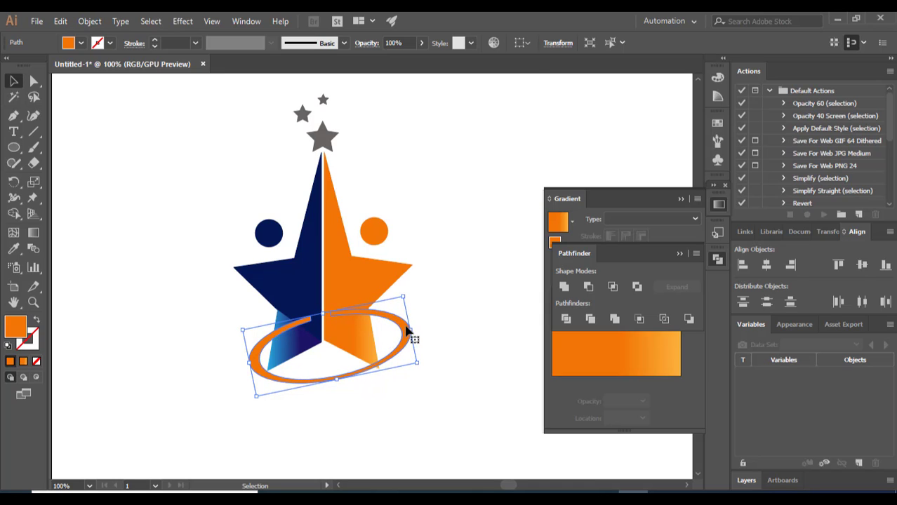
Send the orange ring to the back, behind the star.
right_click(409, 332)
mouse_move(443, 259)
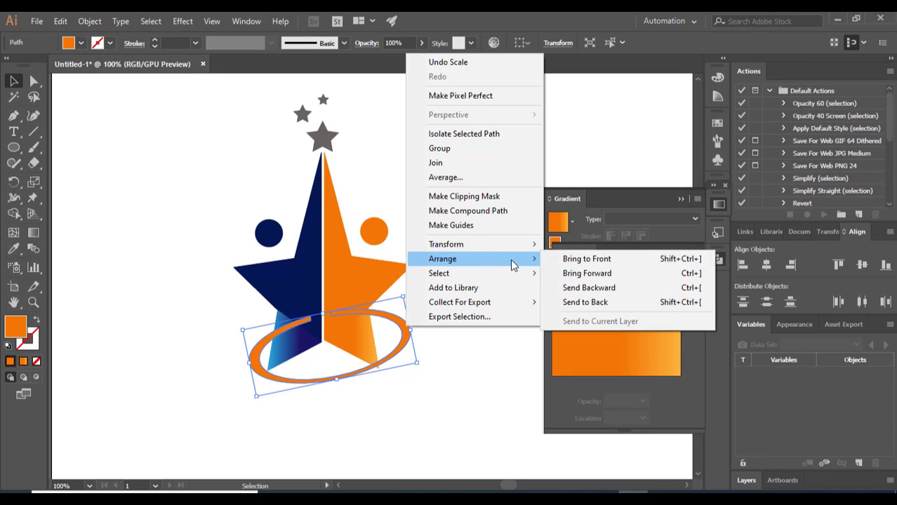
left_click(567, 302)
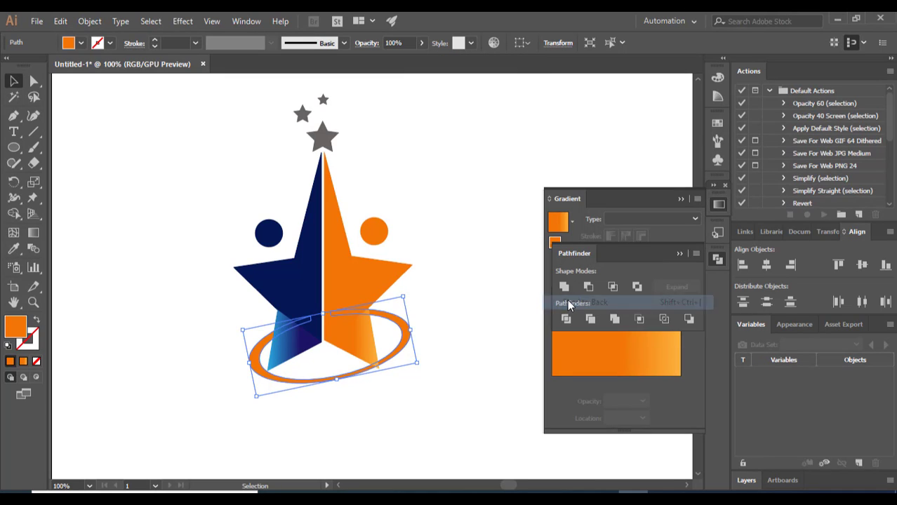
left_click(493, 317)
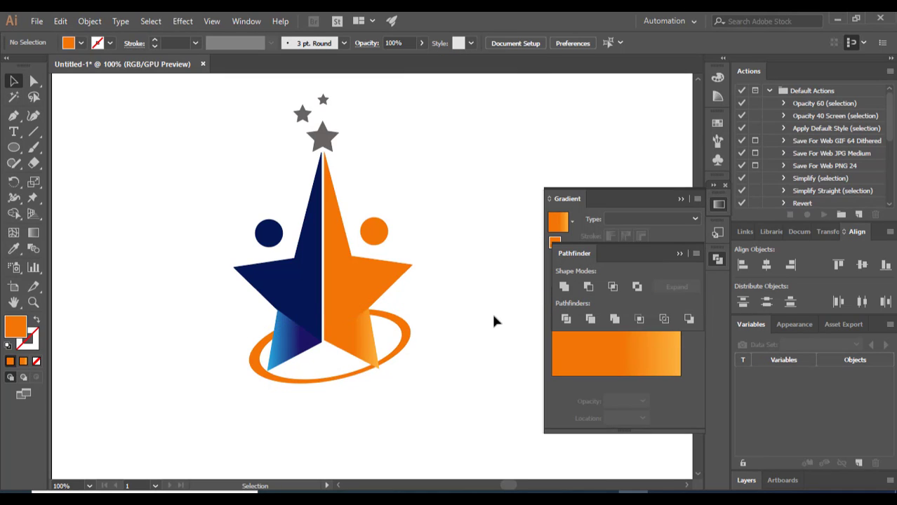
left_click(399, 348)
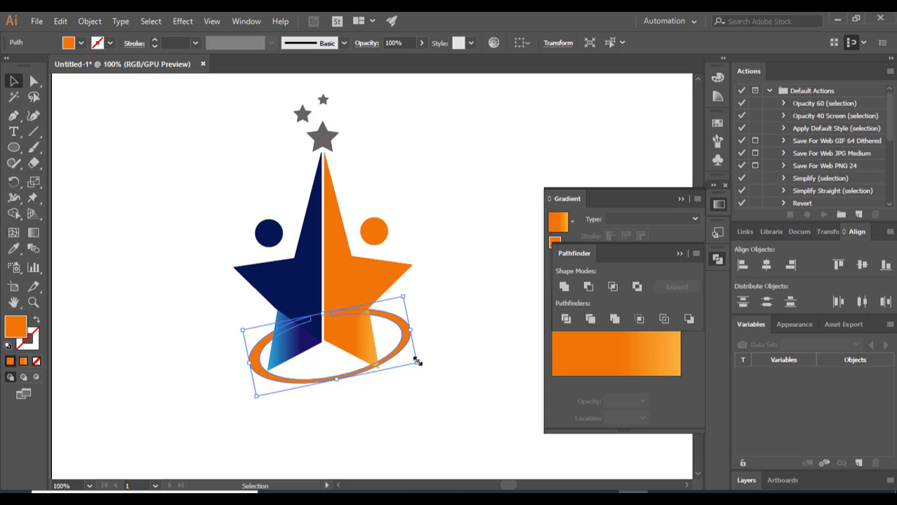
Rotate the orange ring twice so it lies flatter around the star.
left_click_drag(417, 361, 406, 353)
left_click(441, 367)
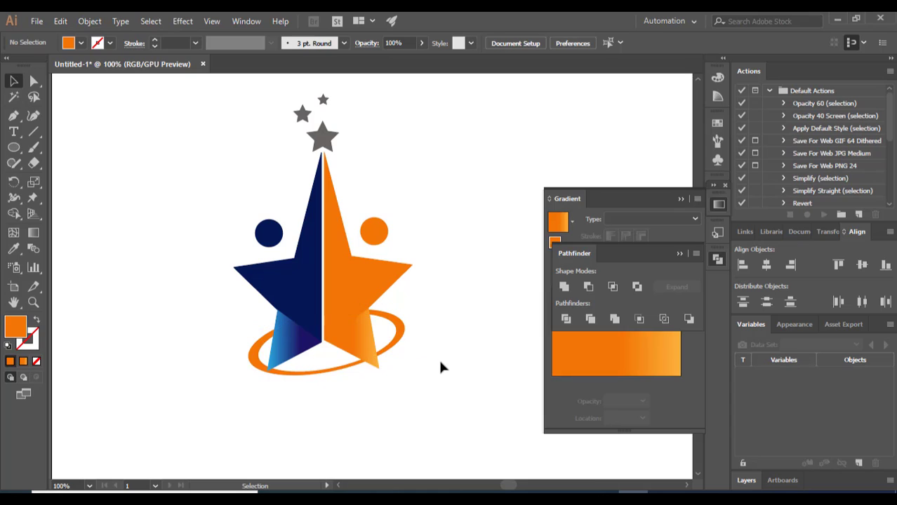
left_click(294, 374)
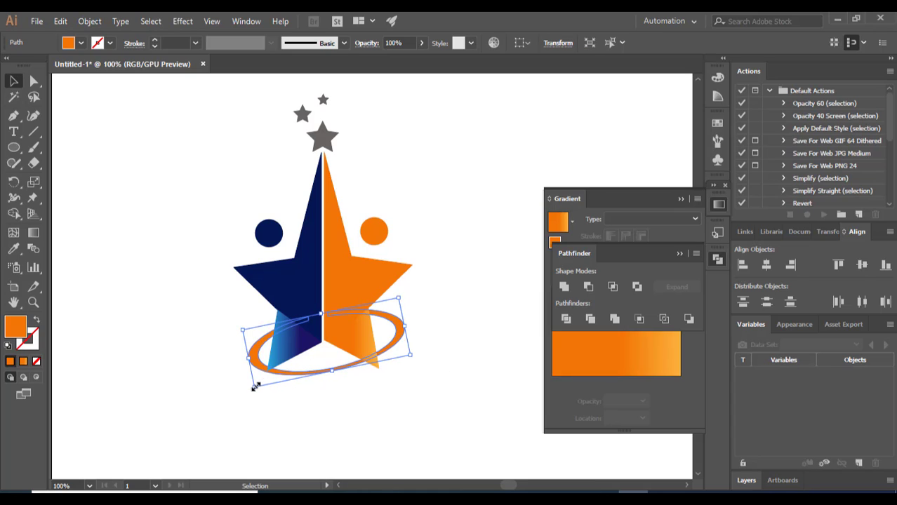
left_click_drag(256, 387, 257, 372)
left_click(320, 393)
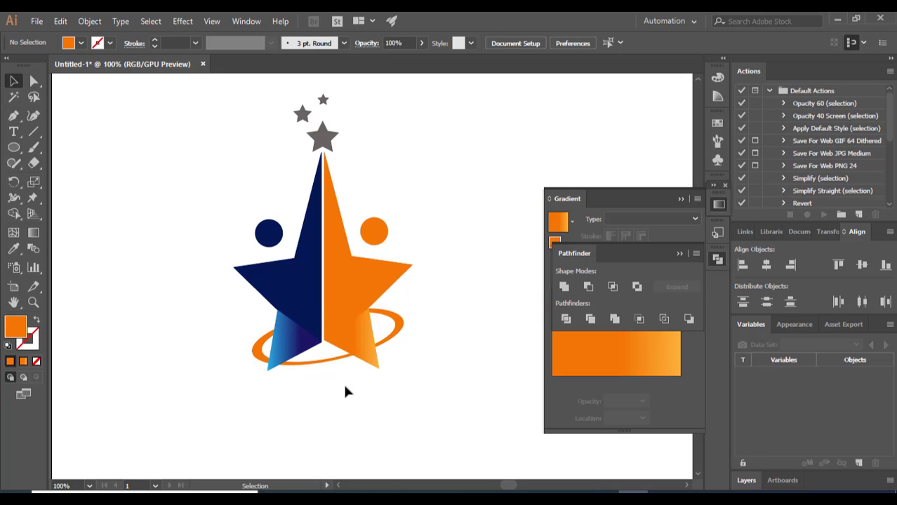
left_click(299, 363)
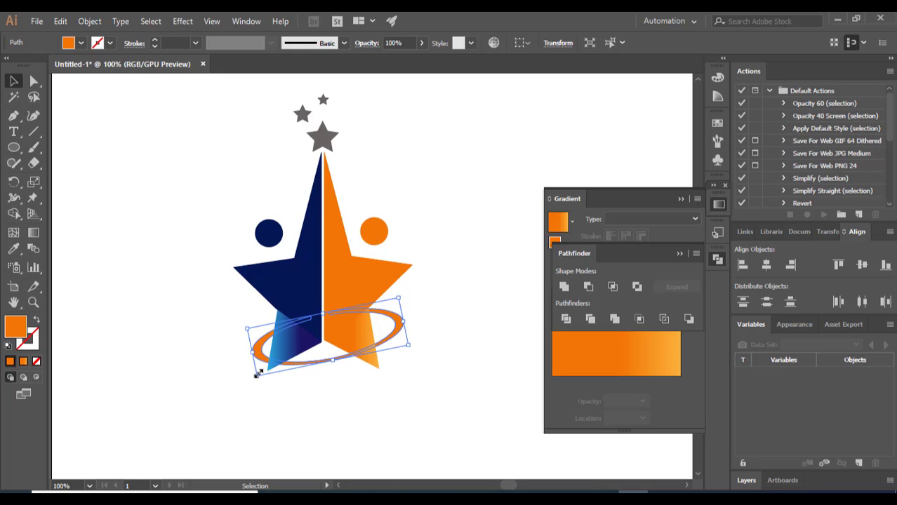
Enlarge the ring from its lower-left corner and recentre it around the star's base.
left_click_drag(256, 376, 226, 393)
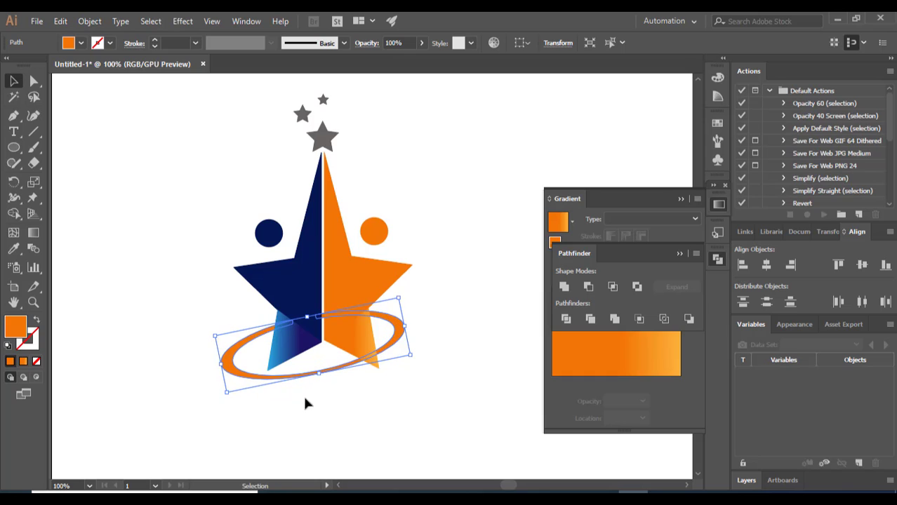
left_click_drag(388, 330, 436, 324)
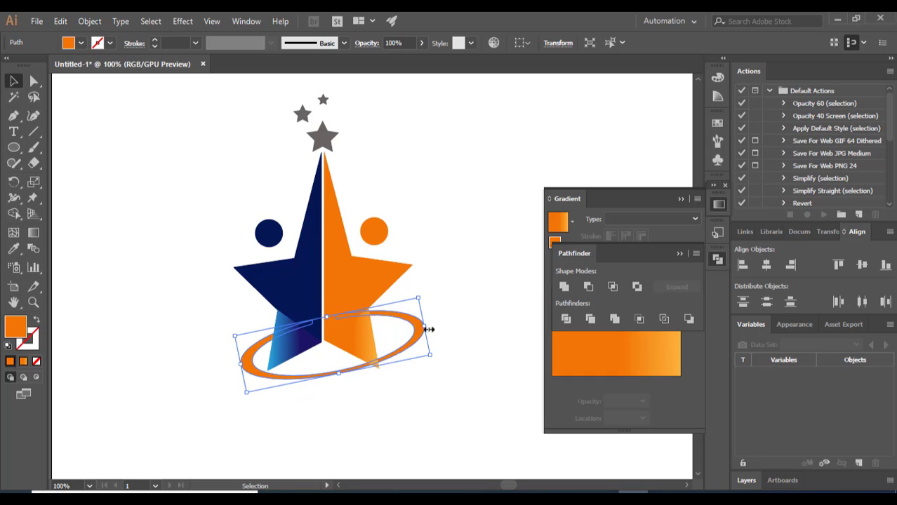
left_click(456, 319)
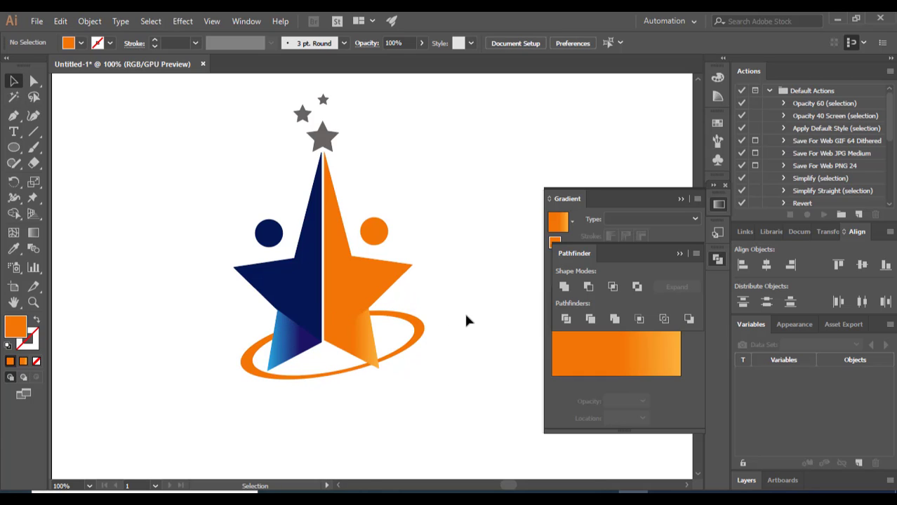
left_click(414, 324)
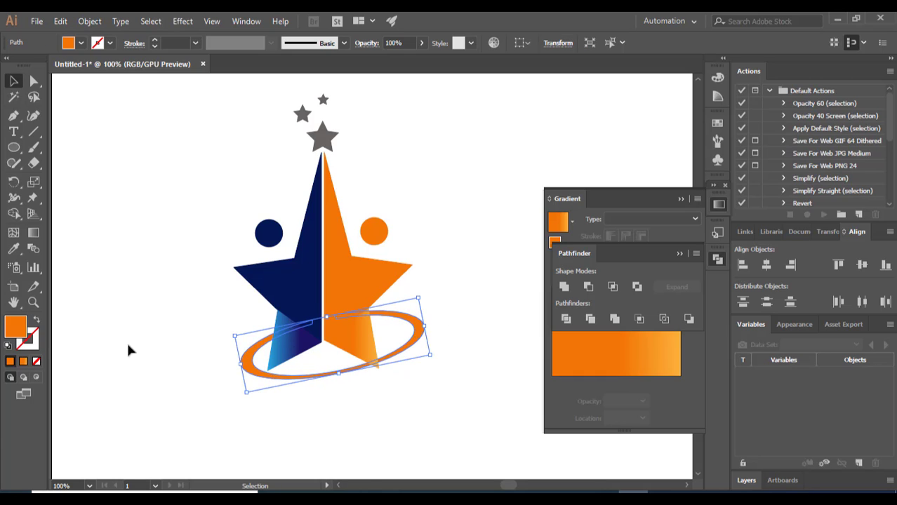
Recolour the ring with the small stars' dark grey using the Eyedropper.
double_click(16, 327)
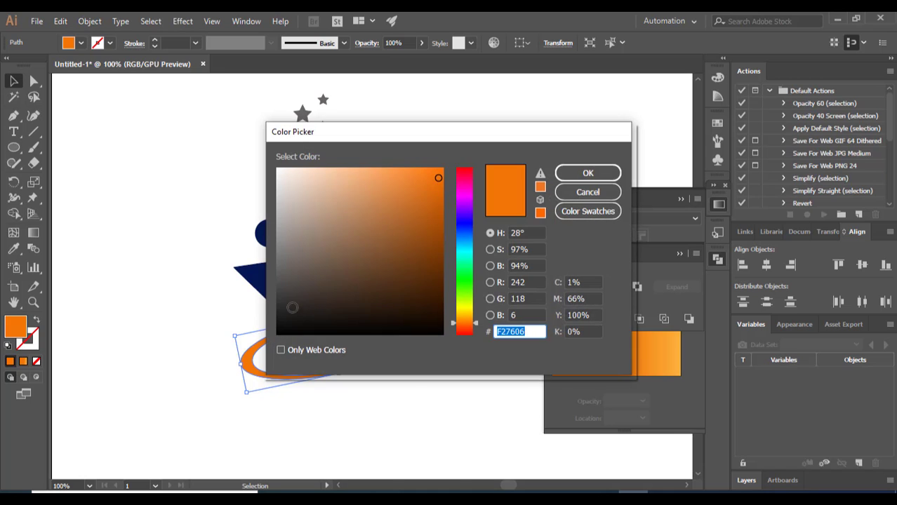
left_click(590, 193)
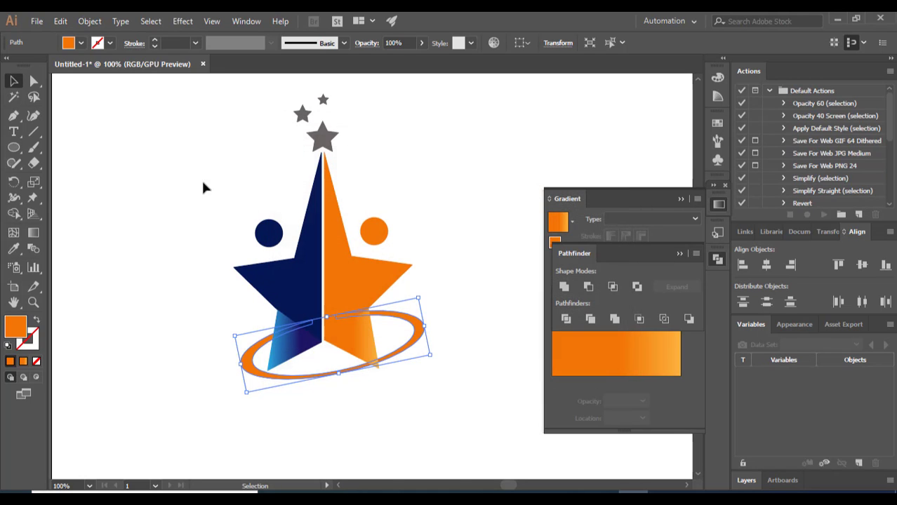
key("i")
left_click(328, 134)
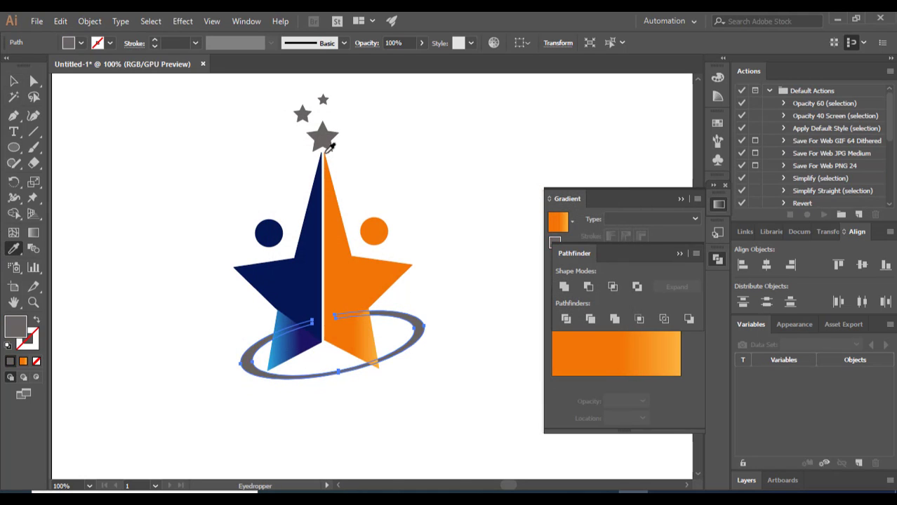
Deselect the ring and collapse the floating Gradient and Pathfinder panels.
key("v")
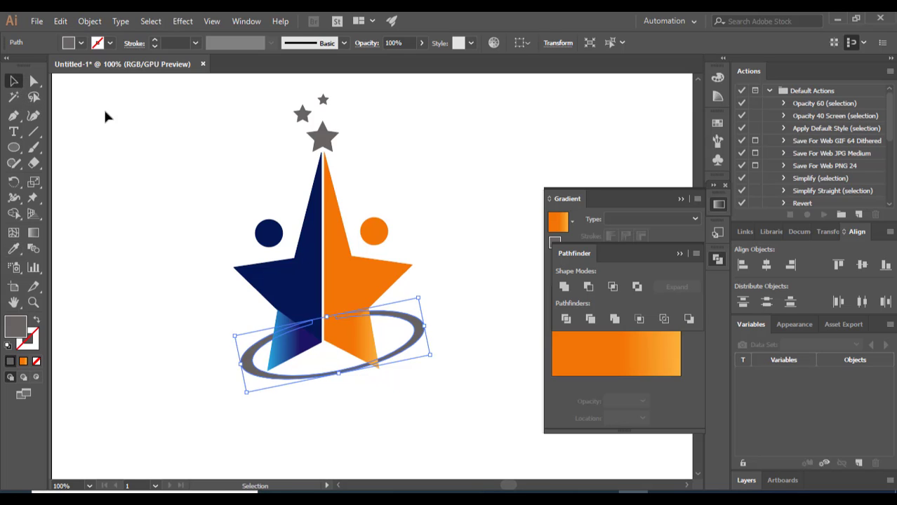
left_click(103, 107)
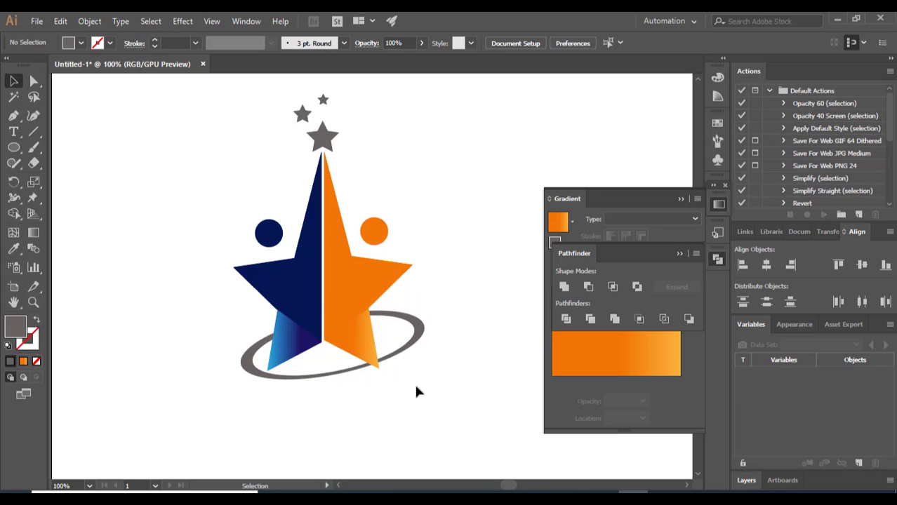
left_click(681, 201)
left_click(678, 253)
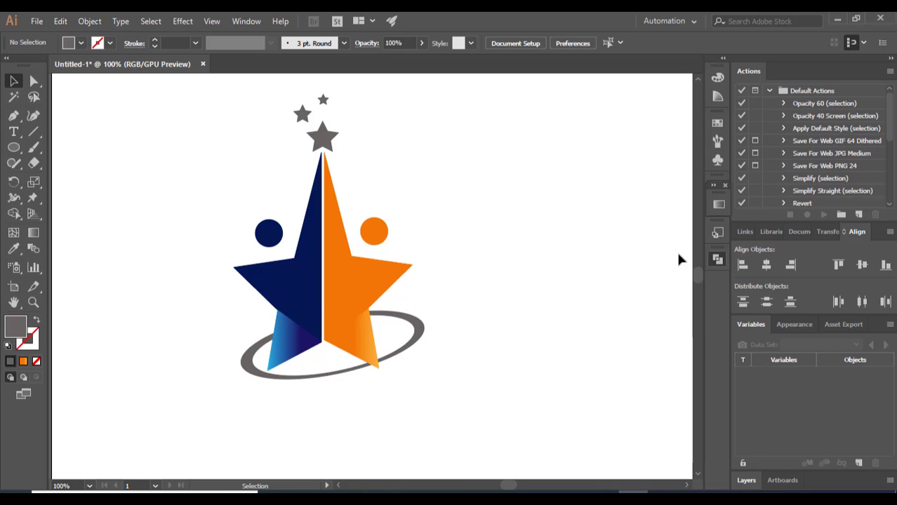